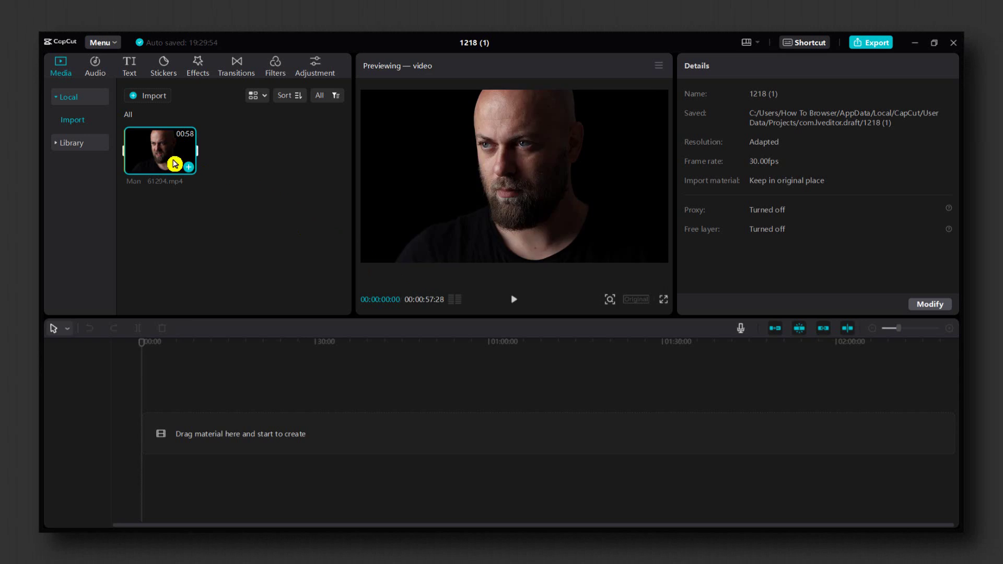
- Place Man - 61294.mp4 on the main track and scrub the playhead to about 00:29
left_click_drag(175, 164, 150, 416)
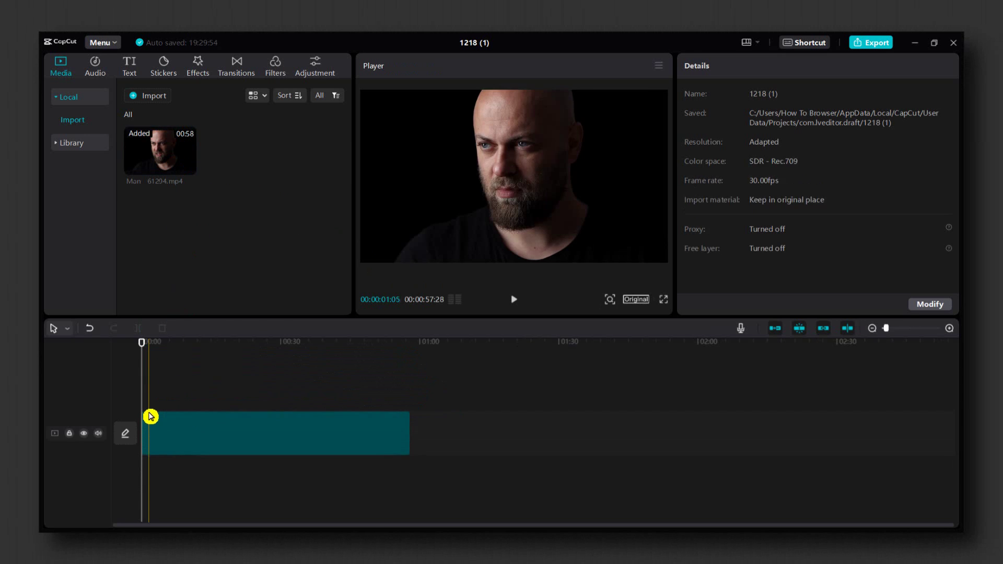
left_click_drag(142, 360, 277, 439)
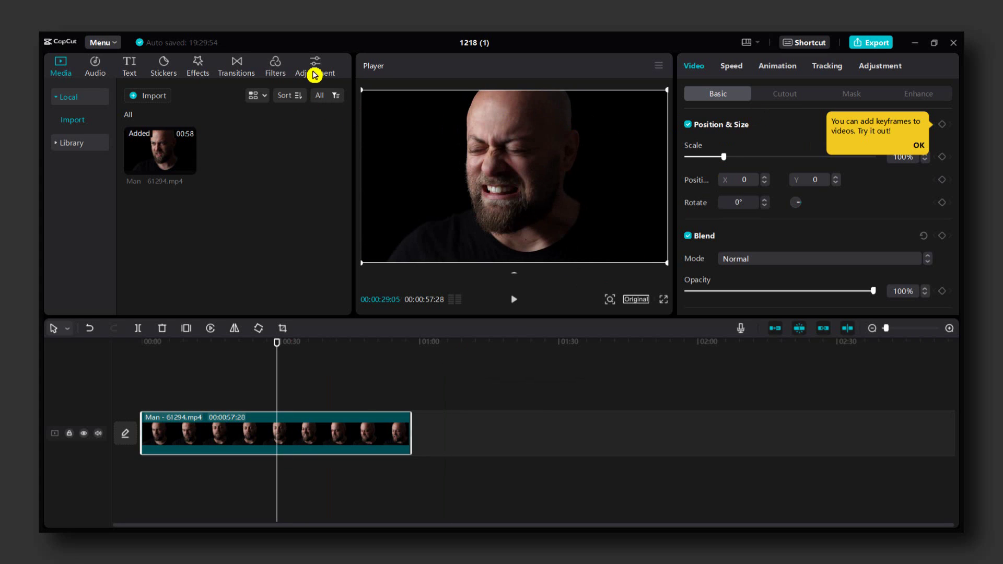
- Browse the video effects library to the Comic category
left_click(208, 64)
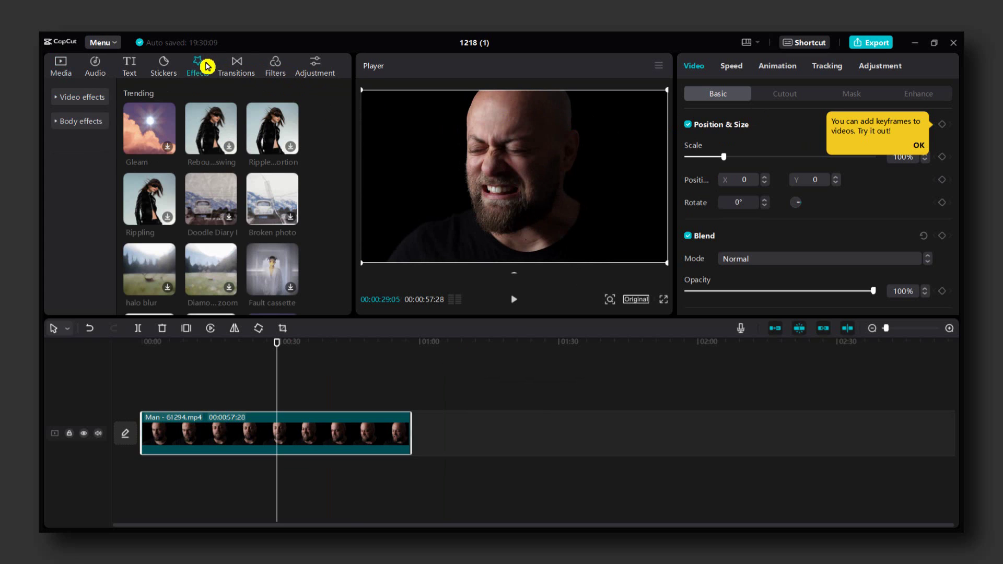
left_click(61, 106)
scroll(94, 200, "down", 5)
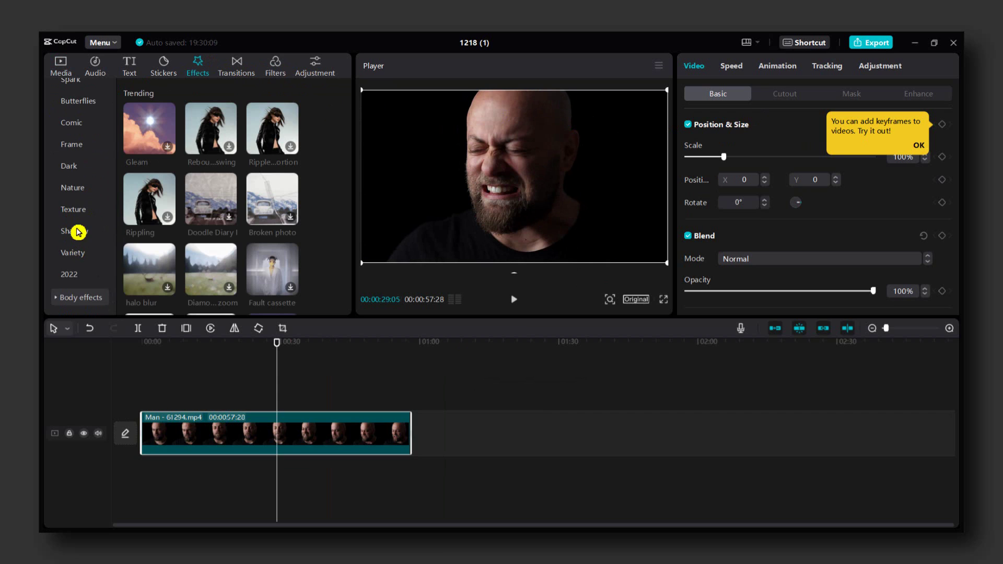
scroll(74, 191, "up", 2)
left_click(75, 183)
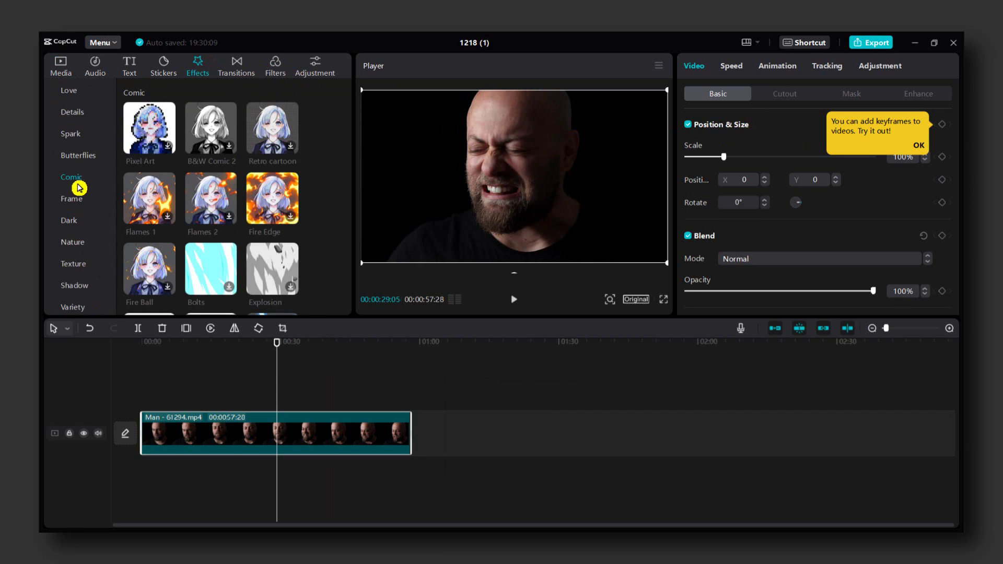
- Preview B&W Sketch, lay it over the whole Man clip, and scrub to check the line-drawing look
scroll(173, 197, "down", 5)
scroll(178, 199, "up", 3)
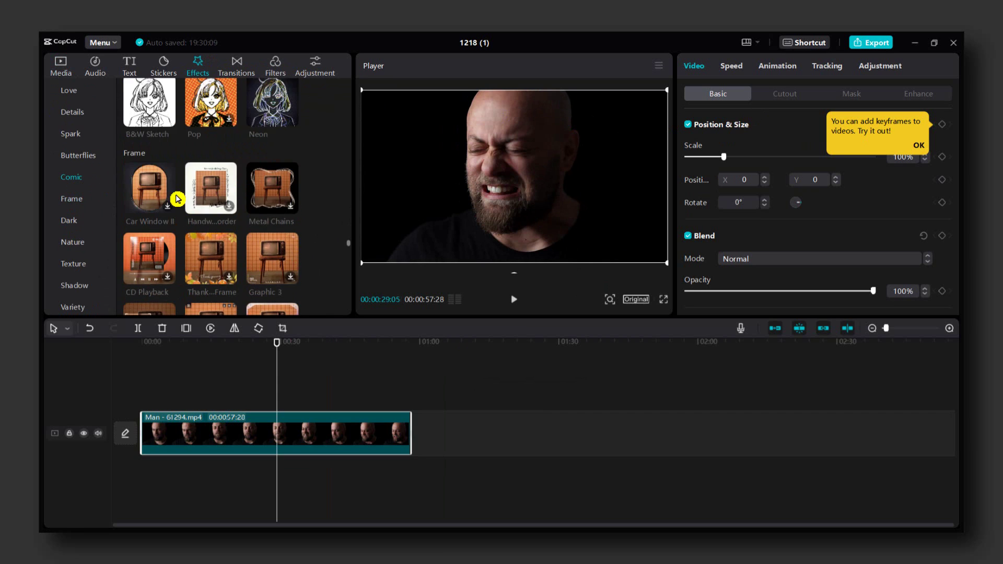
left_click(149, 211)
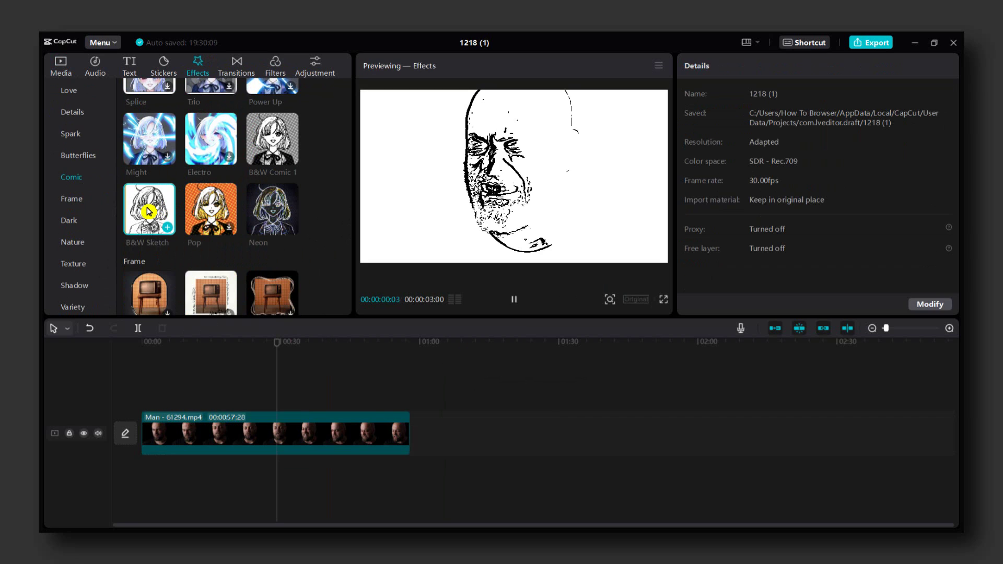
mouse_move(149, 211)
left_mouse_down()
mouse_move(150, 400)
mouse_move(329, 401)
mouse_move(403, 422)
left_mouse_up()
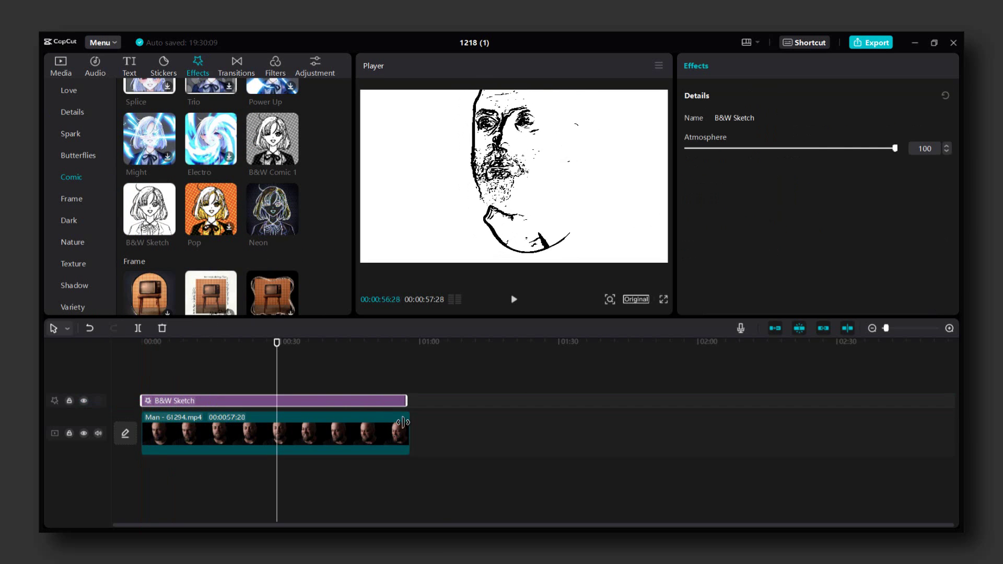
left_click_drag(303, 343, 247, 359)
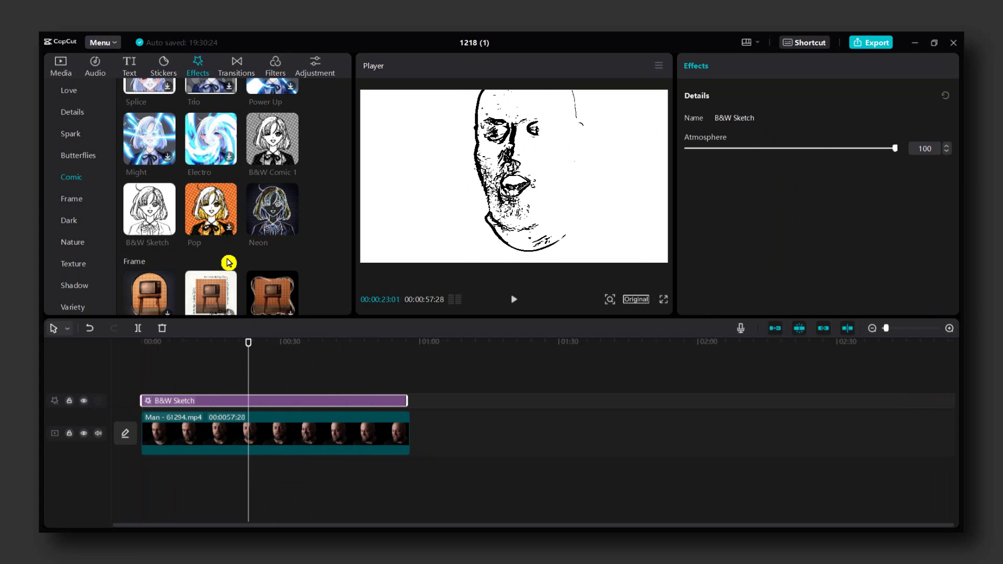
- Add the Basic Blur effect and stretch it to end with the B&W Sketch layer
scroll(64, 164, "up", 4)
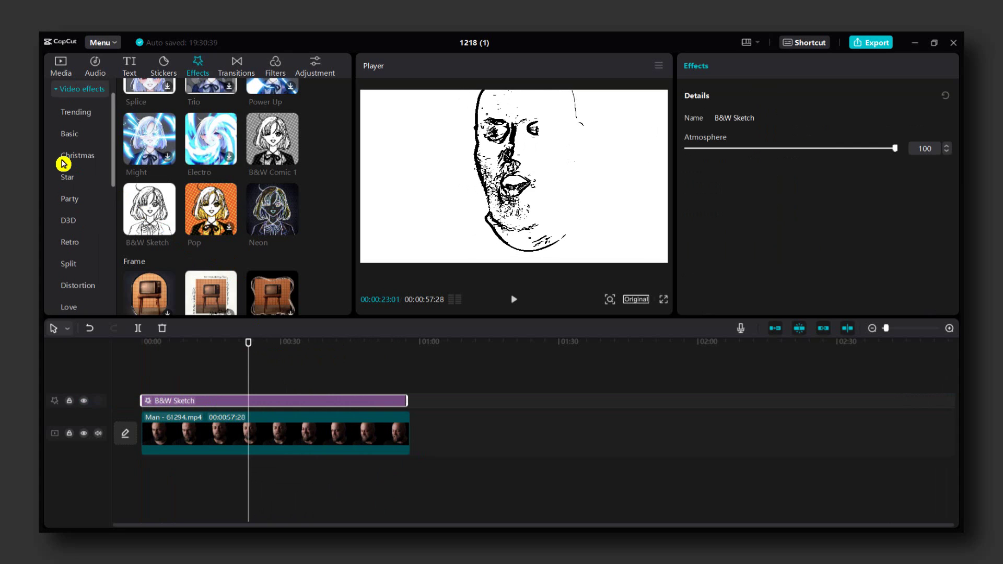
left_click(73, 134)
scroll(163, 157, "down", 2)
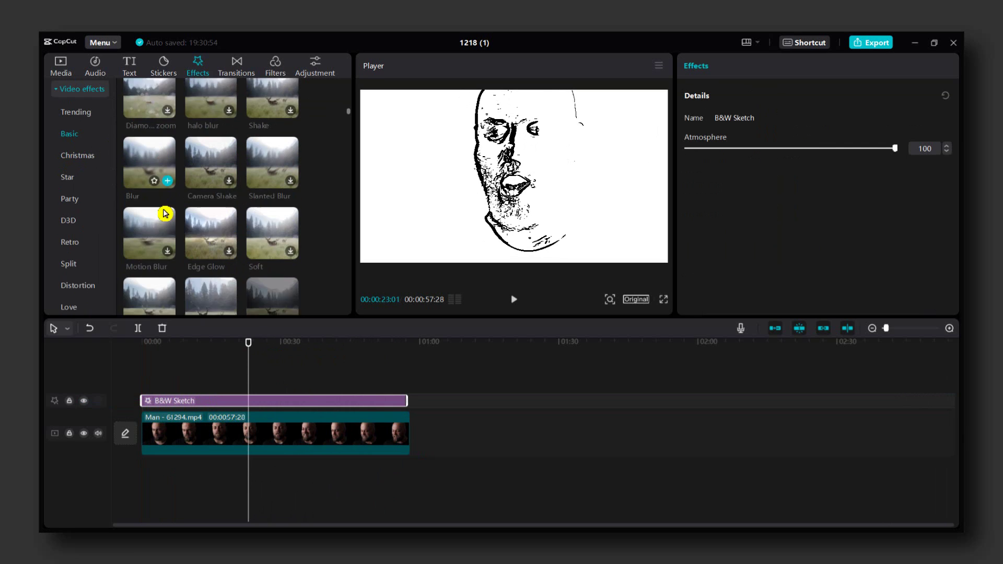
scroll(164, 213, "up", 2)
mouse_move(167, 213)
left_mouse_down()
mouse_move(151, 193)
mouse_move(159, 360)
mouse_move(151, 384)
left_mouse_up()
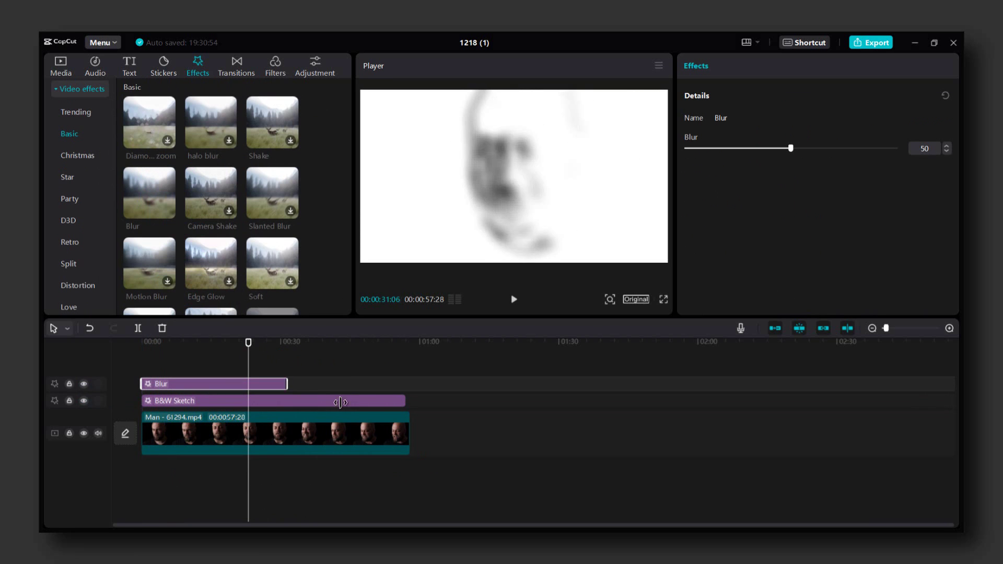
mouse_move(341, 403)
left_mouse_down()
mouse_move(409, 402)
mouse_move(412, 383)
left_mouse_up()
left_click(406, 405)
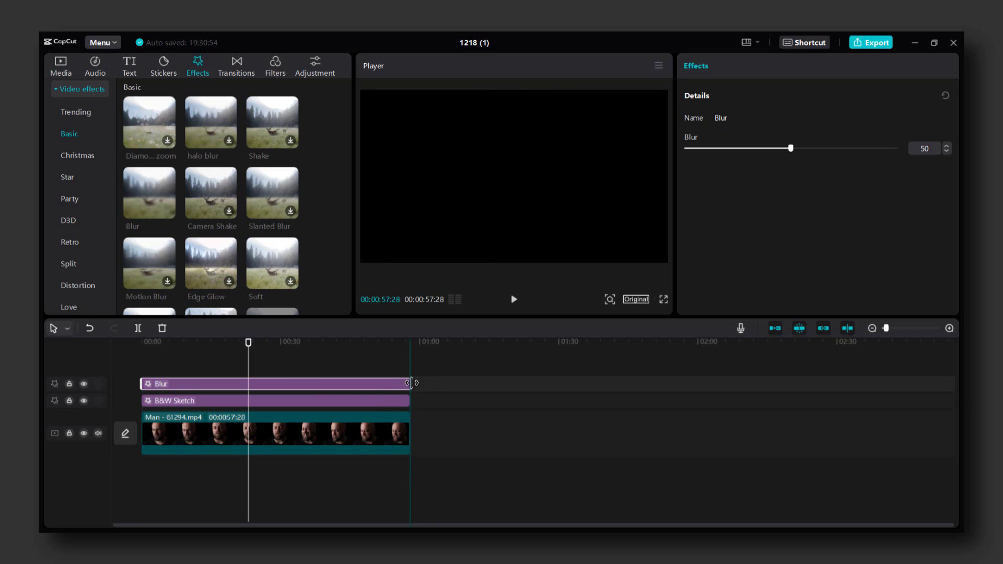
left_click(342, 349)
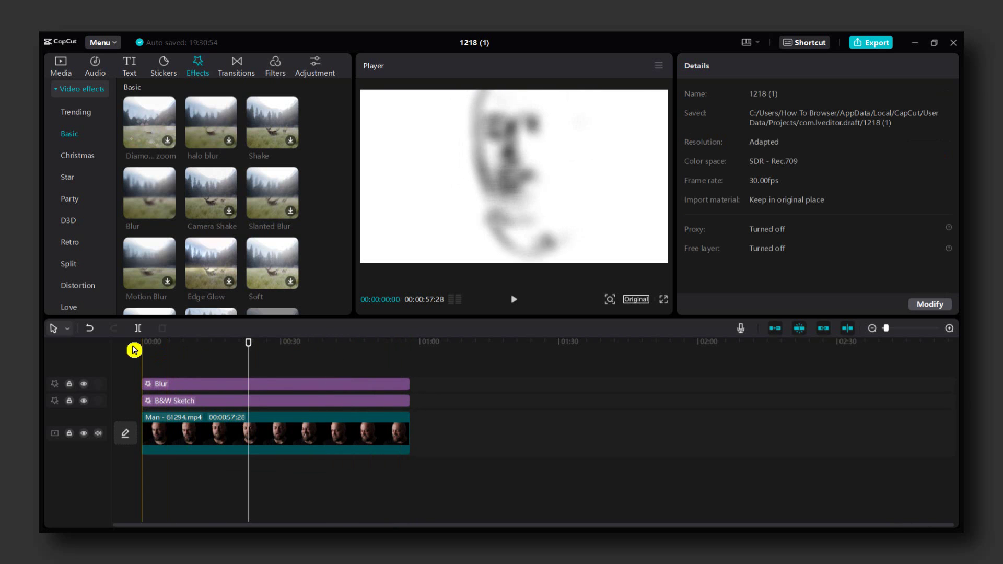
- Export the blurred sketch video with the 1080P, H.264, mp4, 30fps settings
left_click(883, 42)
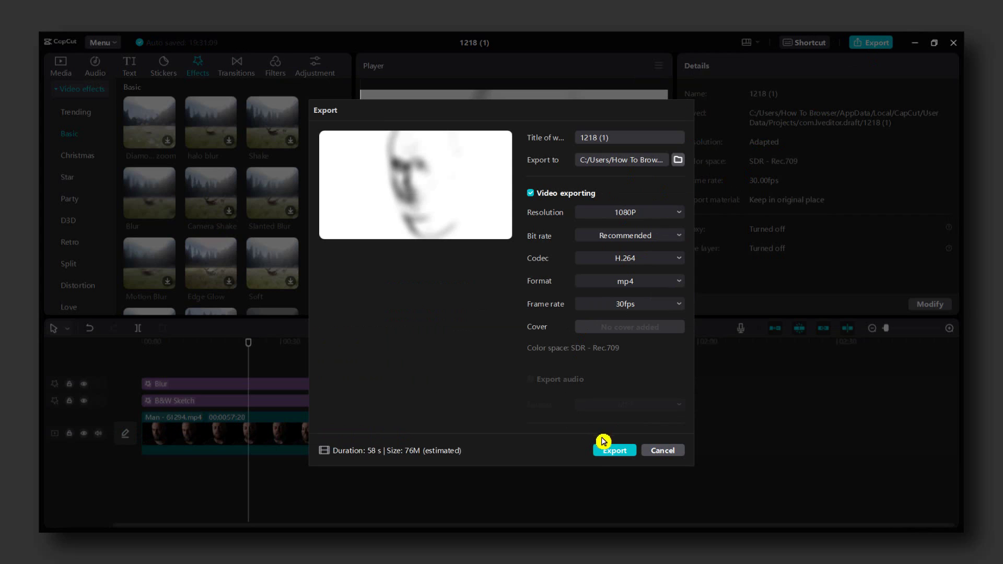
left_click(607, 452)
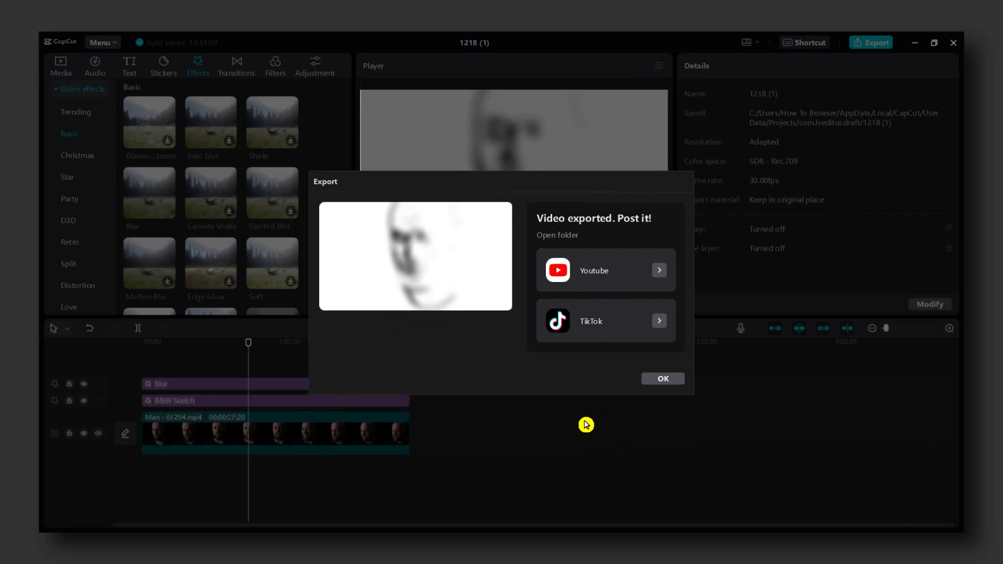
left_click(662, 379)
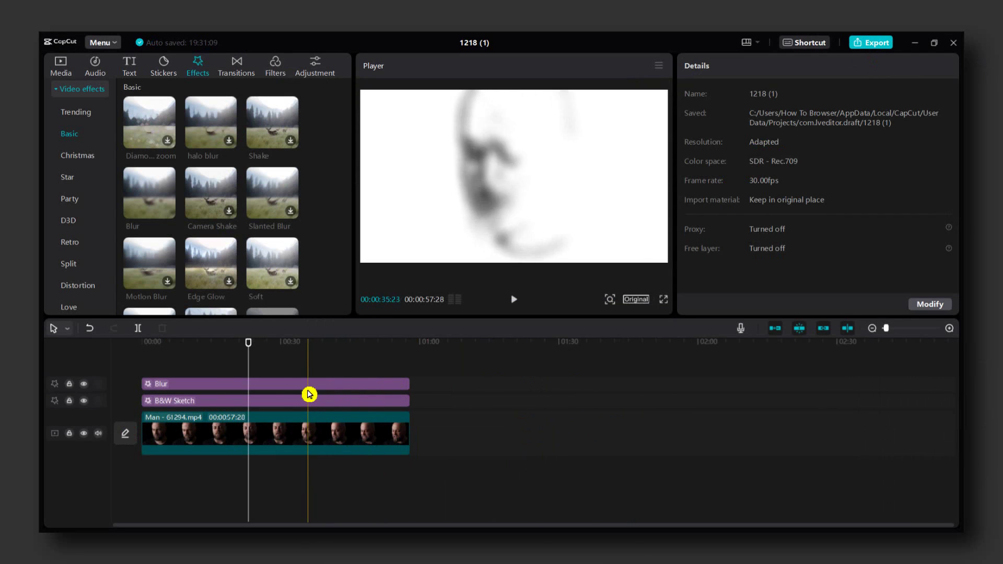
- Delete the B&W Sketch effect layer from the timeline
left_click(180, 405)
right_click(181, 405)
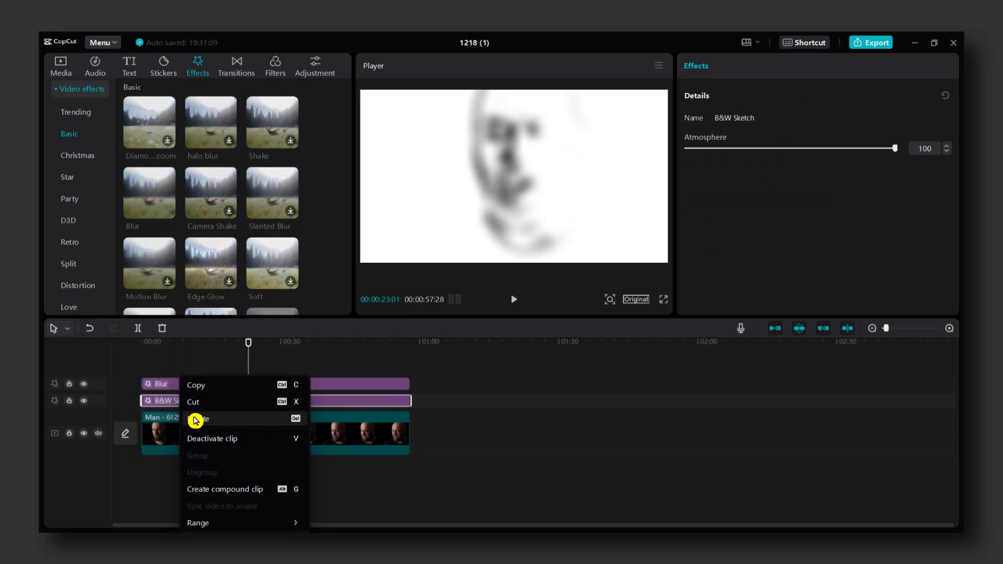
left_click(195, 417)
- Add the Comic Neon effect on a new track spanning the full clip from 00:00
scroll(87, 225, "down", 4)
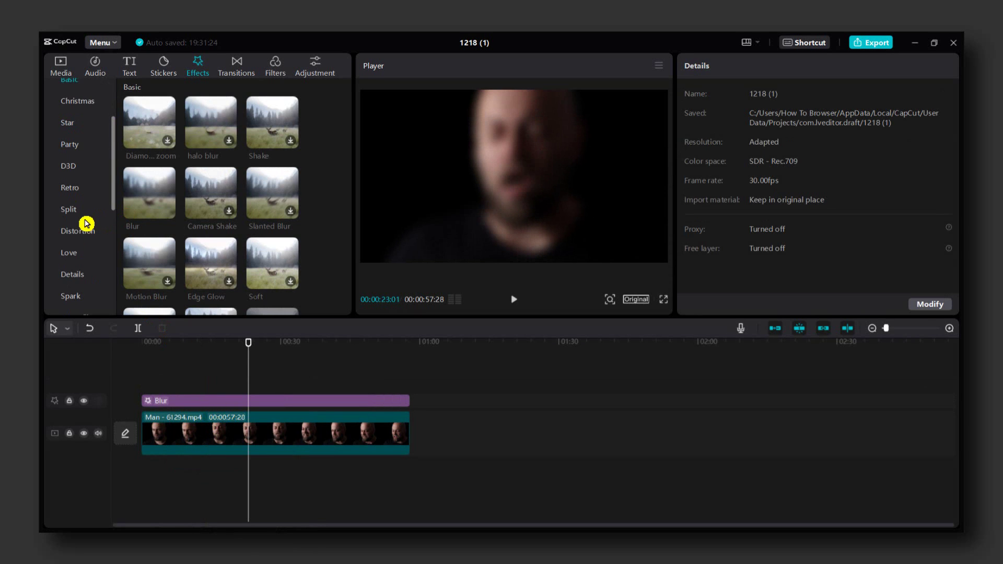
left_click(73, 286)
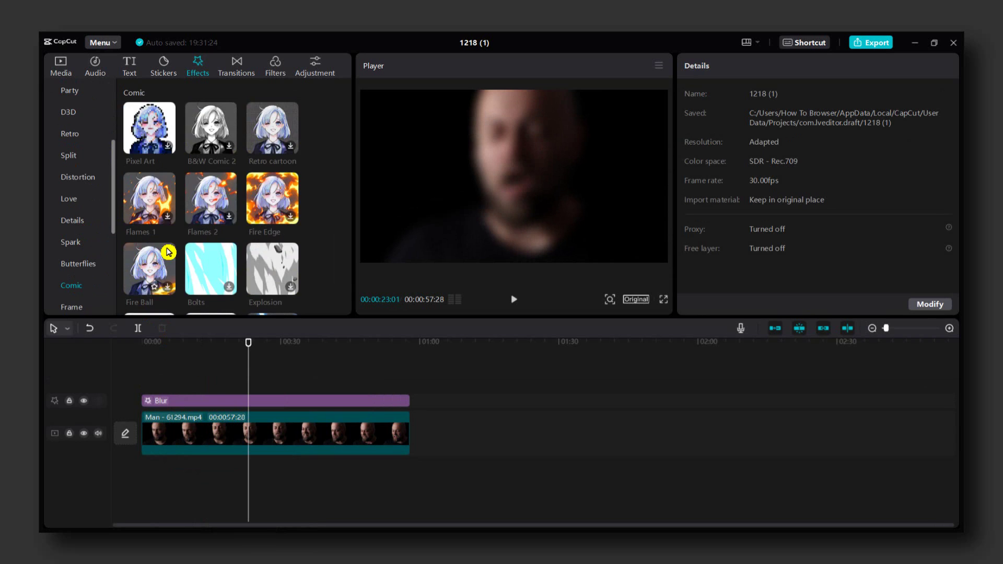
scroll(168, 251, "down", 3)
scroll(168, 250, "up", 3)
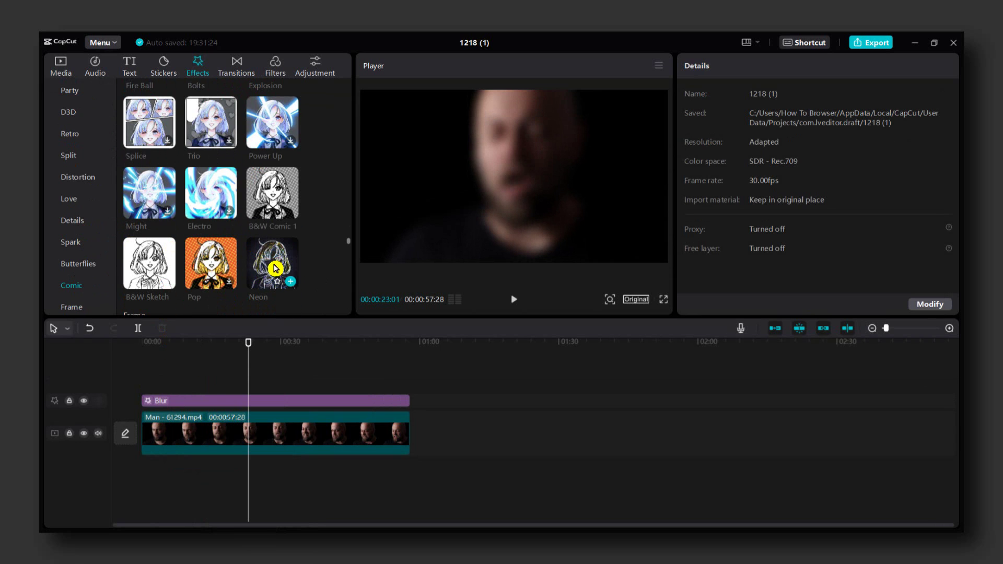
left_click_drag(272, 270, 410, 384)
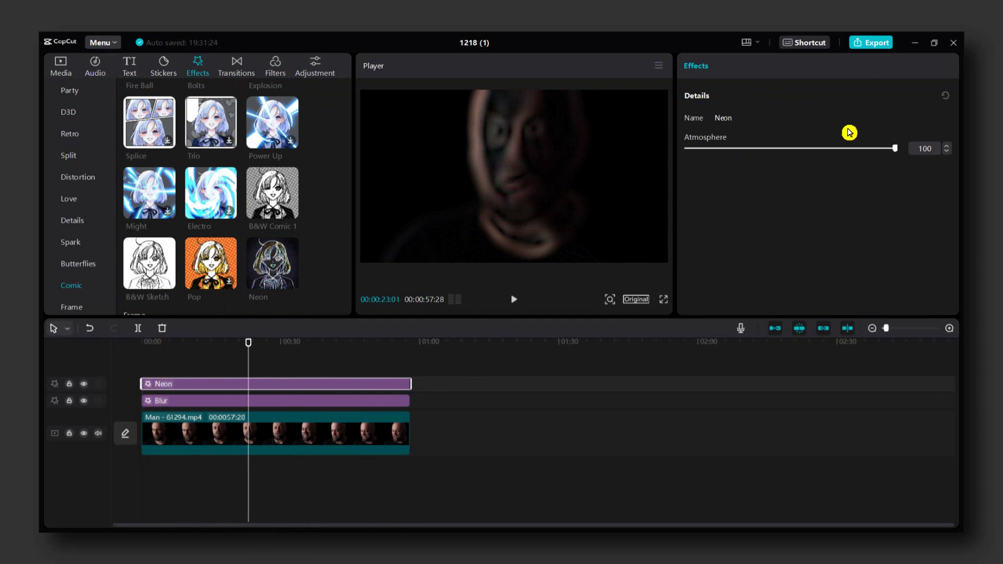
- Export the Neon-and-Blur version as 1218 (1)(1) using the default 1080P settings
left_click(862, 50)
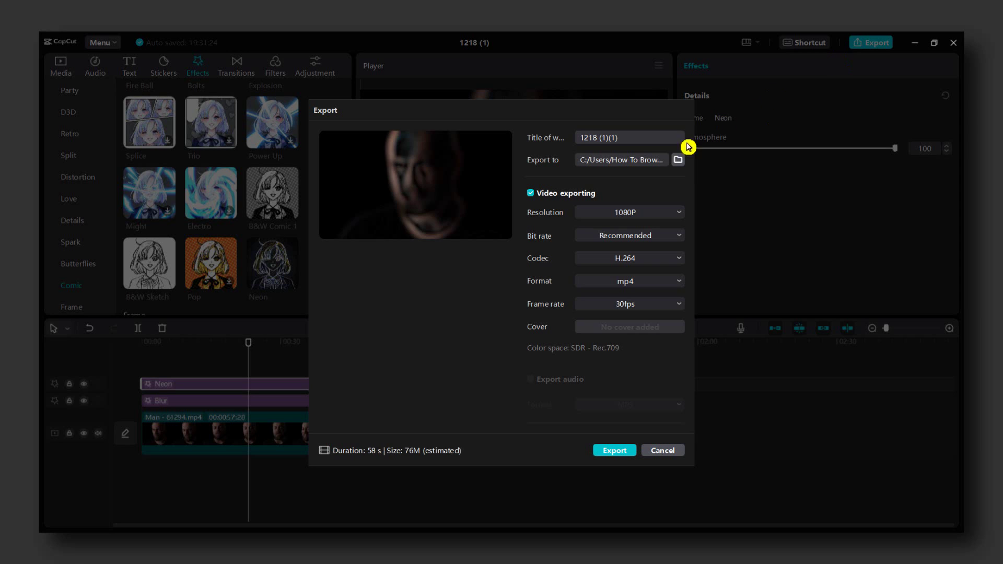
left_click(606, 453)
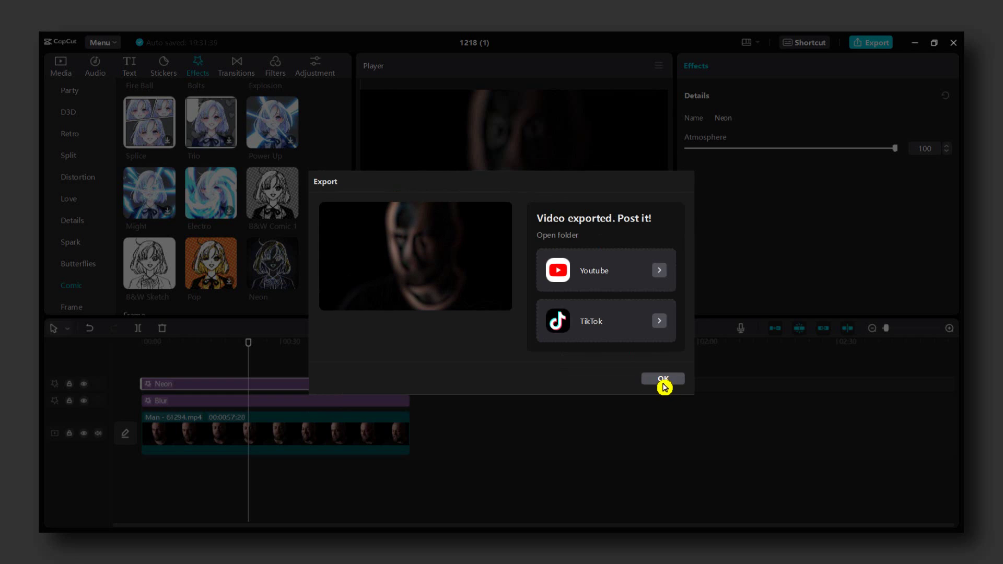
left_click(663, 380)
- Delete both the Blur and Neon effect layers
left_click(444, 410)
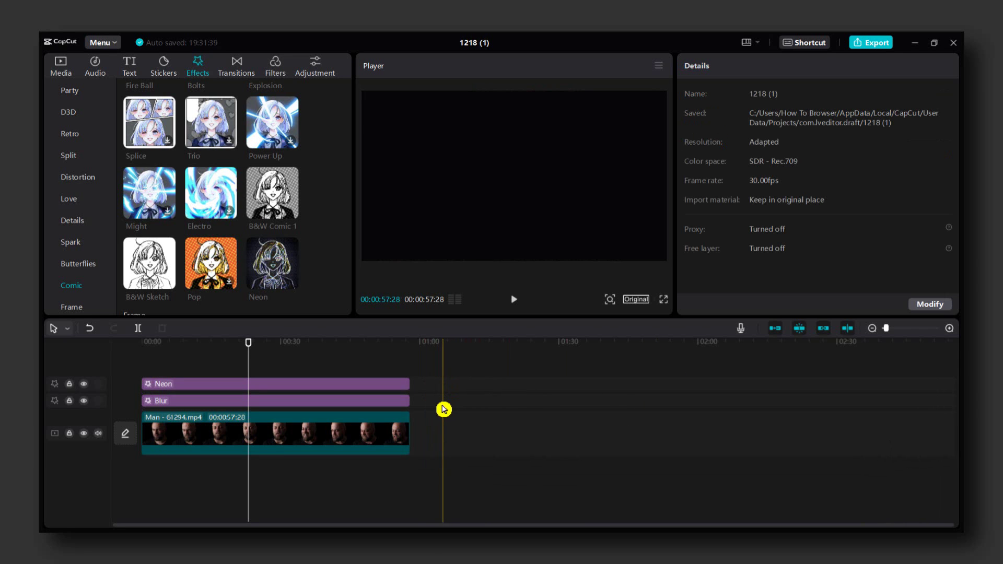
left_click(404, 400)
left_click(374, 388, "ctrl")
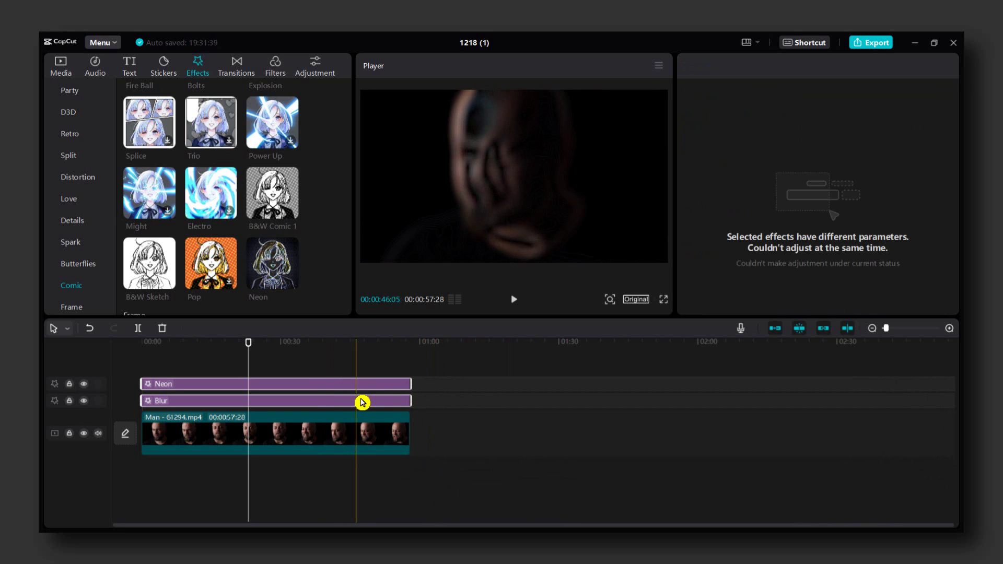
key("Delete")
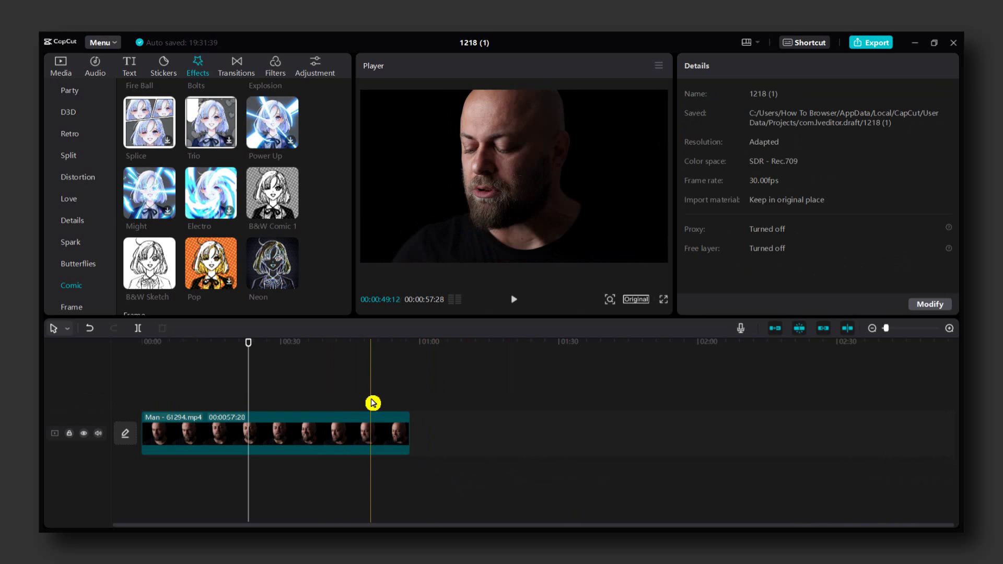
- Stack 1218 (1).mp4 and 1218(1)ssss.mp4 on new tracks above the original Man clip
left_click(72, 74)
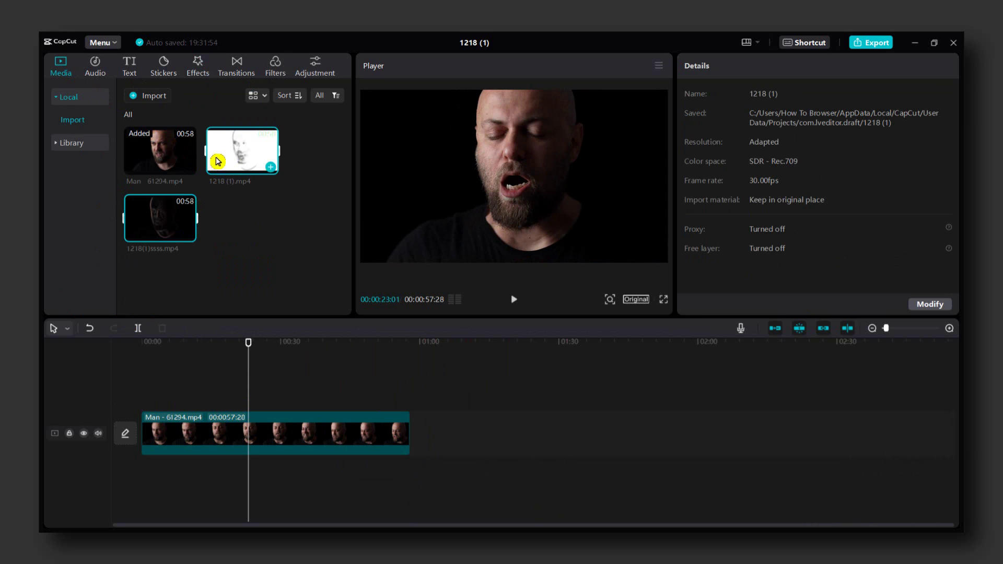
left_click_drag(238, 158, 157, 405)
left_click_drag(165, 230, 167, 394)
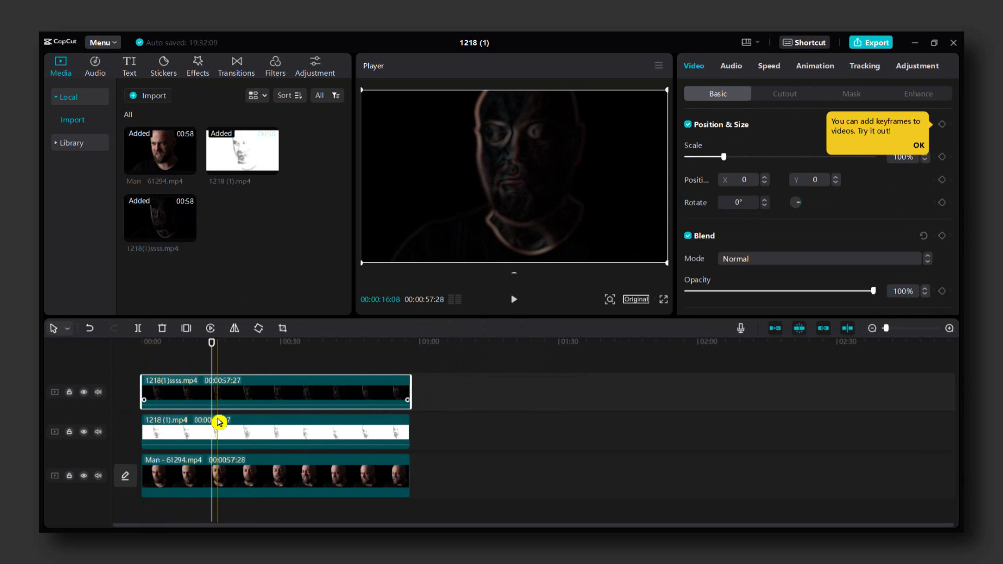
left_click(292, 444)
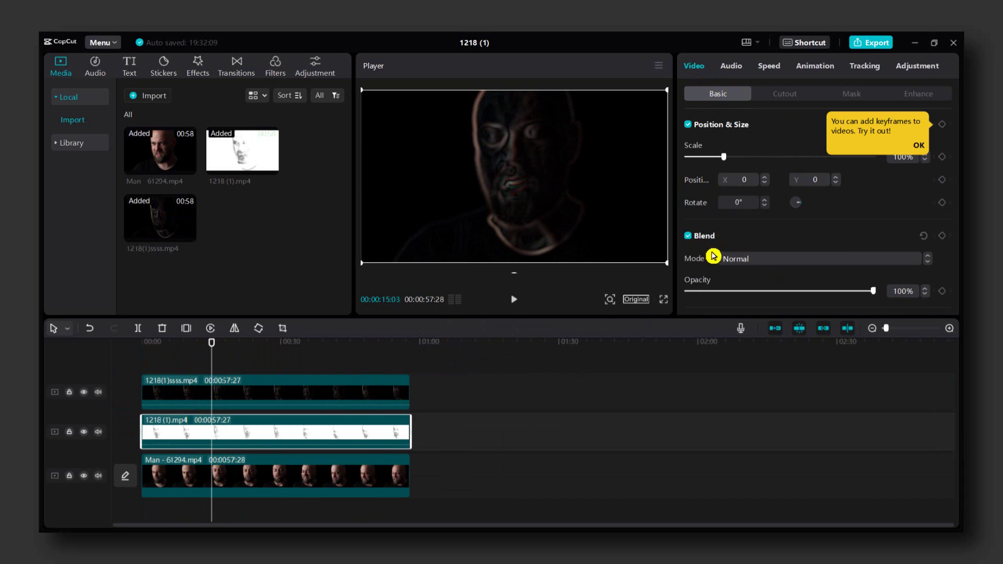
- Blend the middle 1218 (1).mp4 clip with Color burn at 35% opacity
left_click(735, 264)
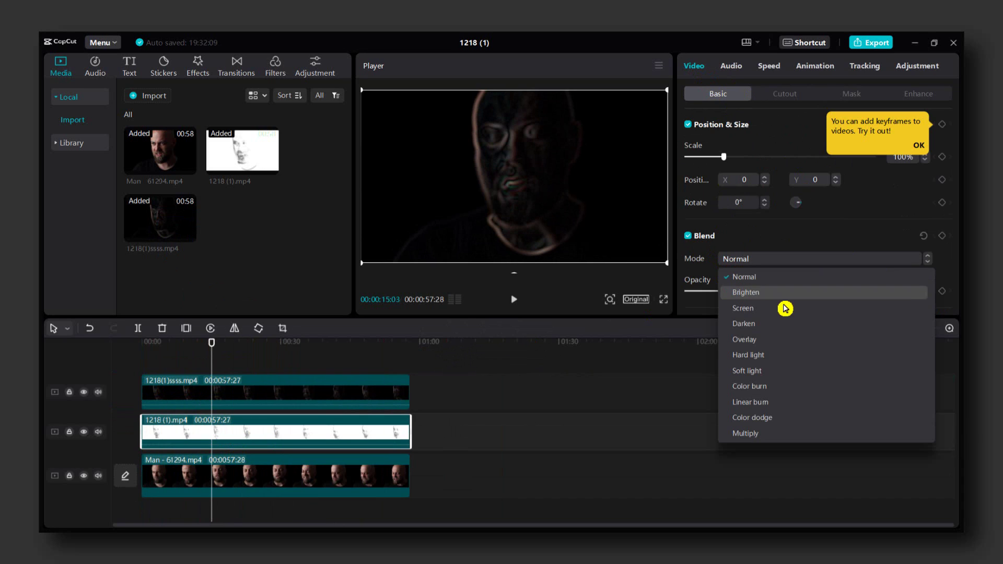
left_click(797, 387)
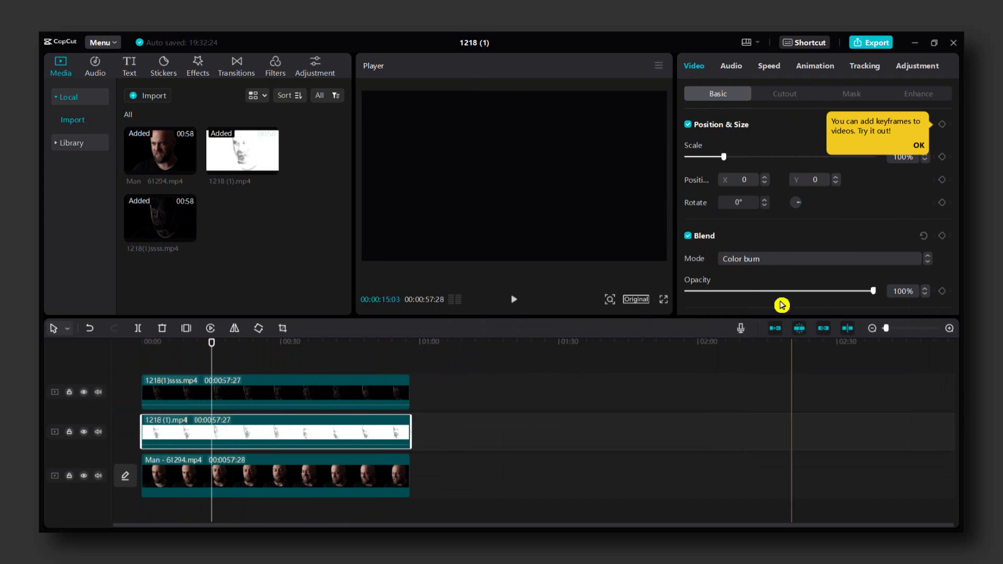
left_click(921, 264)
left_click(796, 387)
left_click_drag(873, 291, 753, 296)
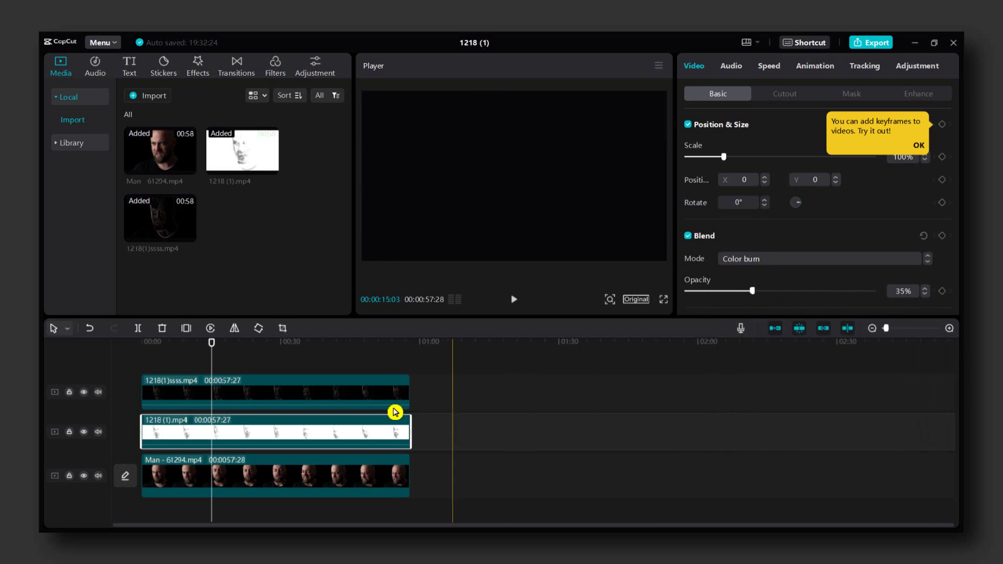
- Blend the top 1218(1)ssss.mp4 clip with Color dodge at 65% opacity and preview later
left_click(289, 399)
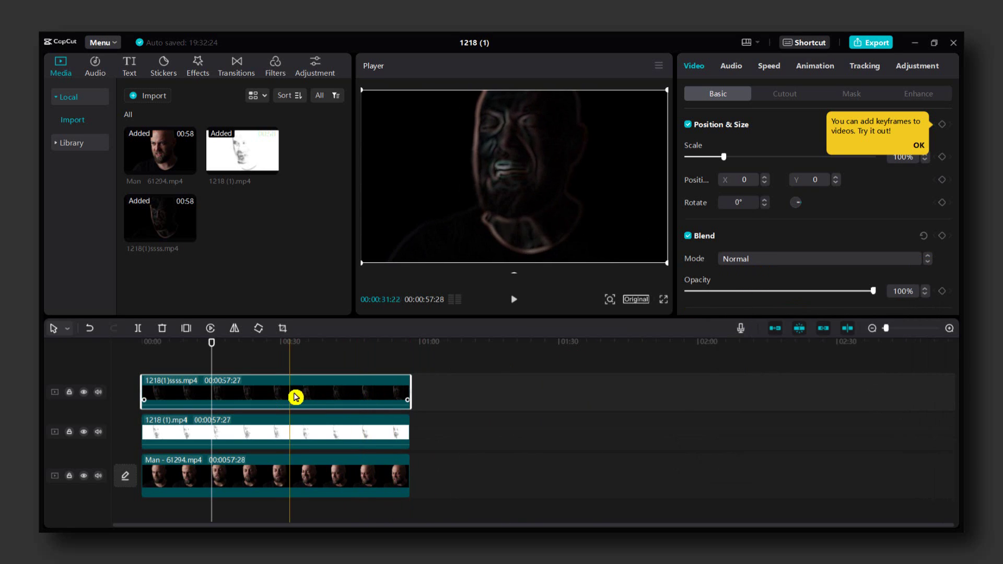
left_click(740, 258)
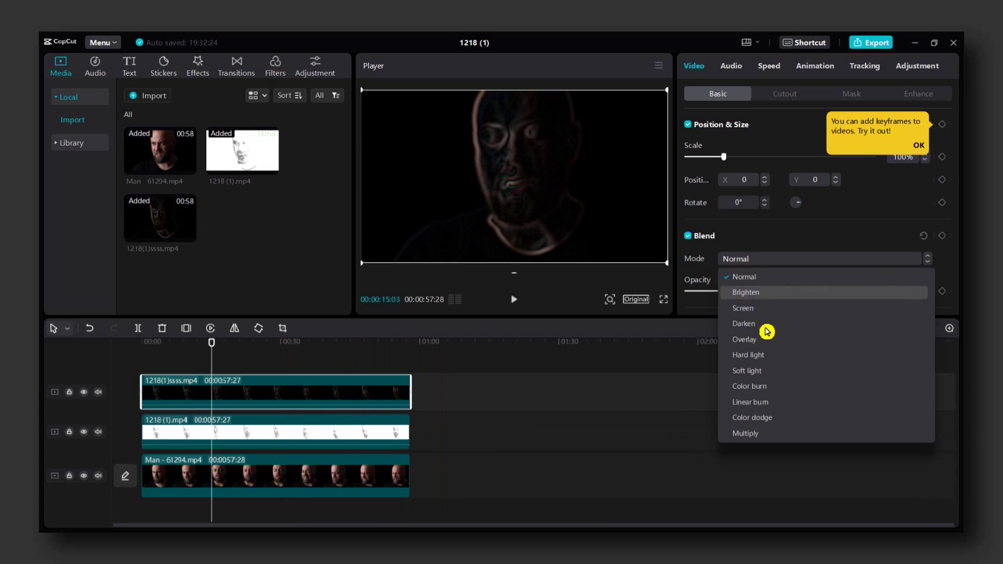
left_click(774, 417)
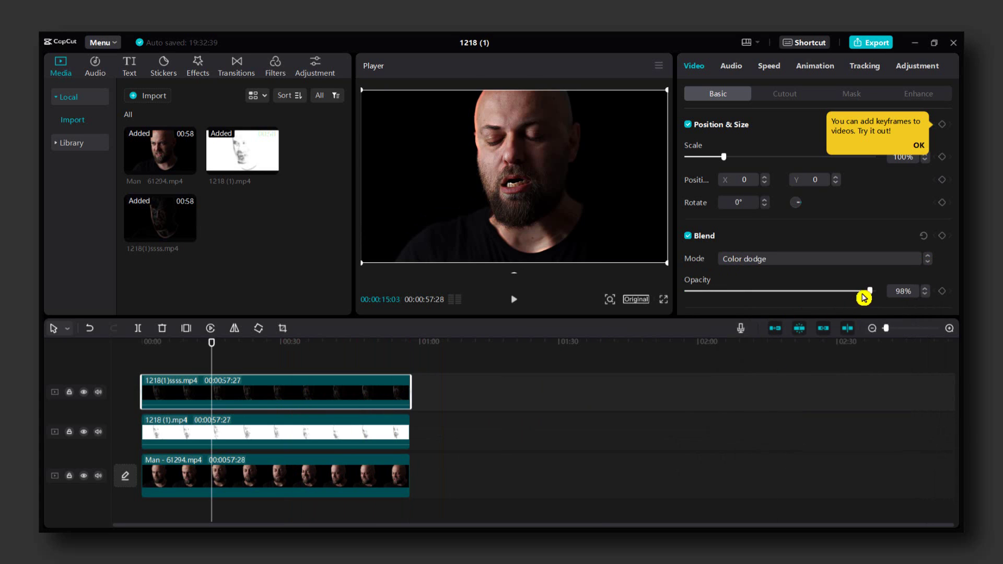
left_click_drag(864, 298, 812, 300)
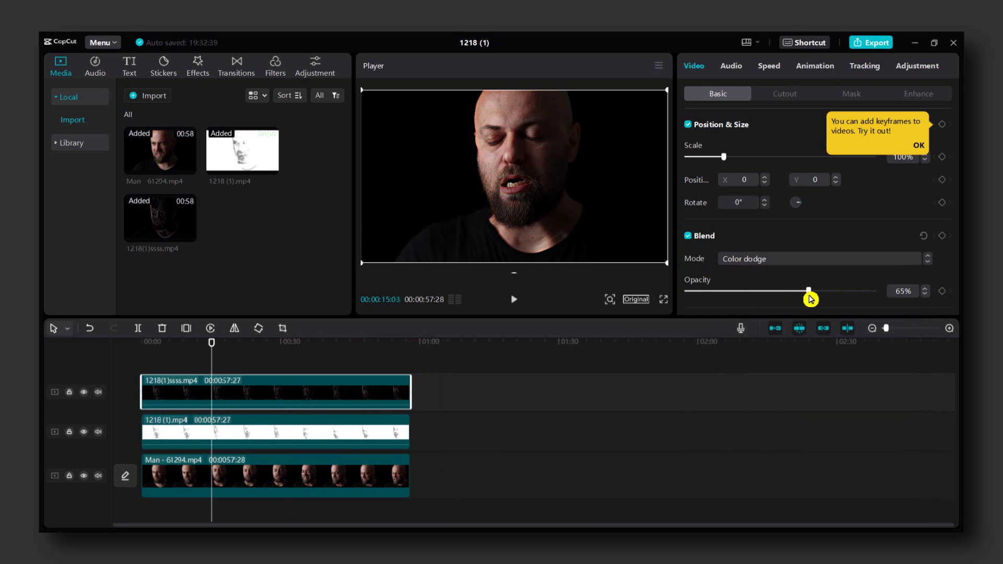
left_click_drag(340, 345, 209, 343)
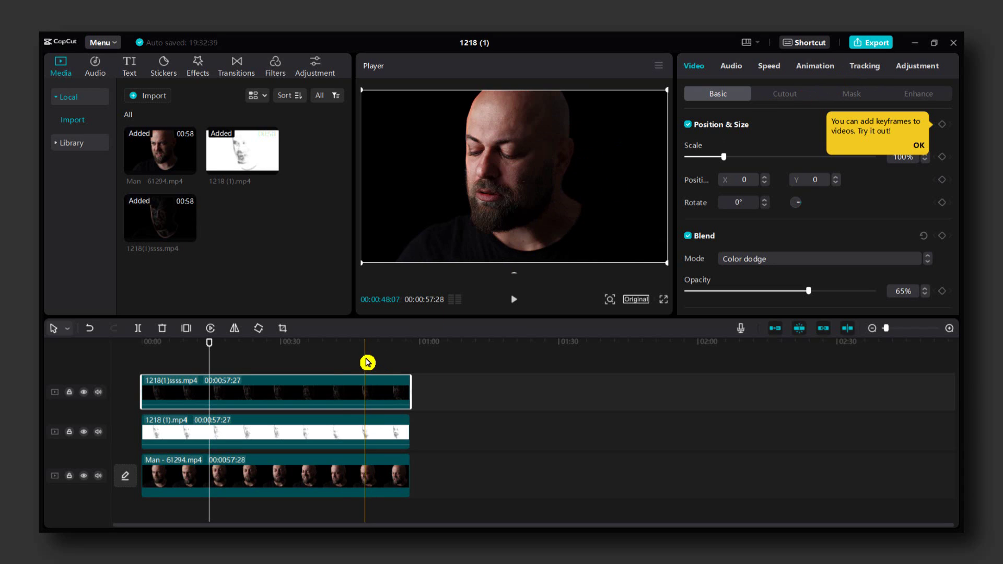
- Add a Custom adjustment layer starting at 00:00 and scroll its panel toward Sharpen
left_click(324, 81)
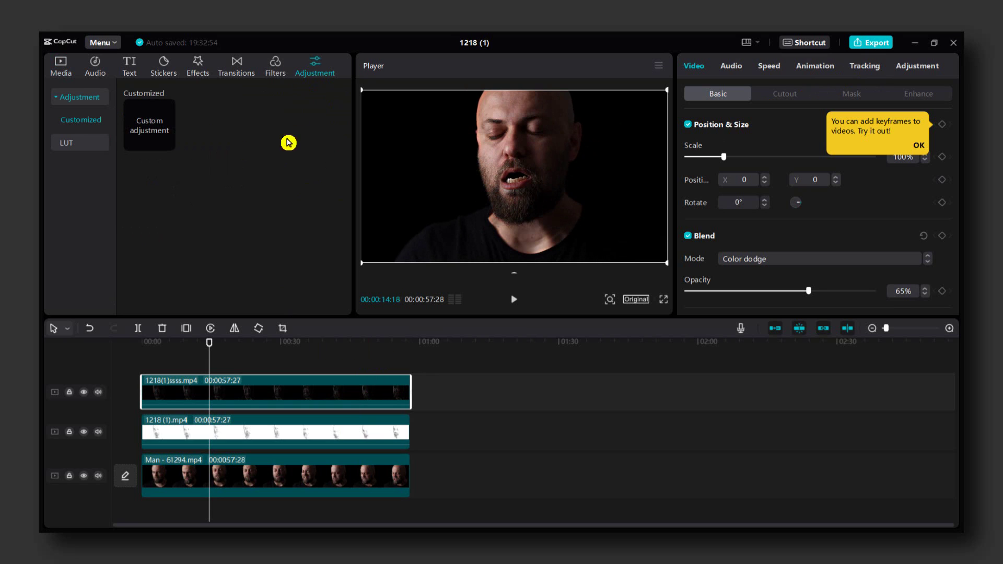
left_click(323, 459)
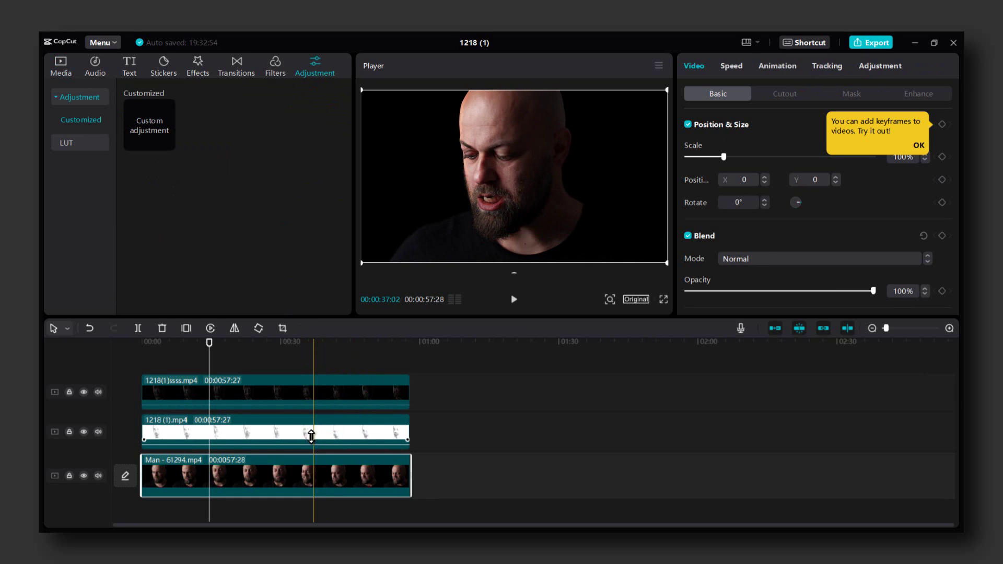
left_click(158, 138)
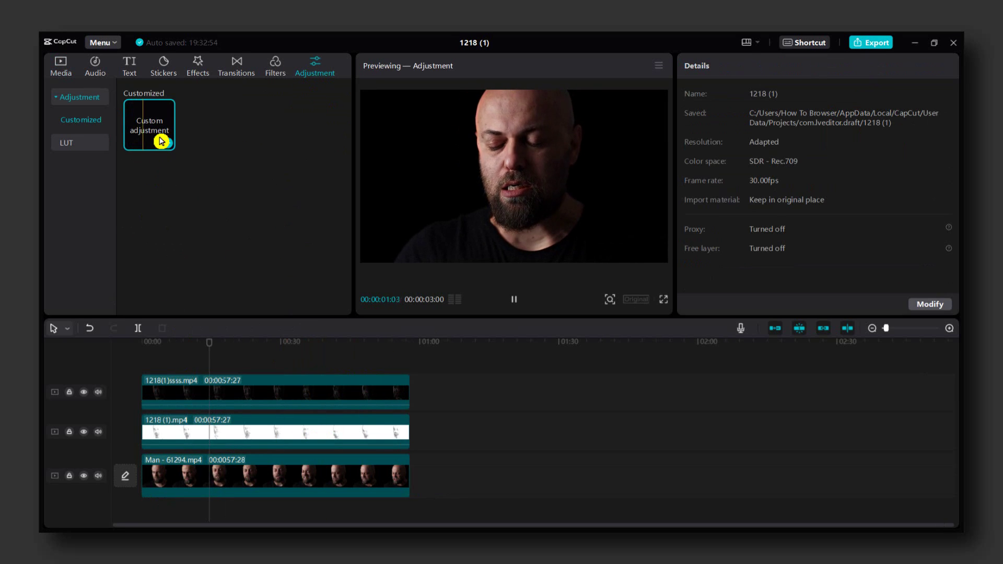
left_click(166, 141)
left_click_drag(214, 380, 411, 380)
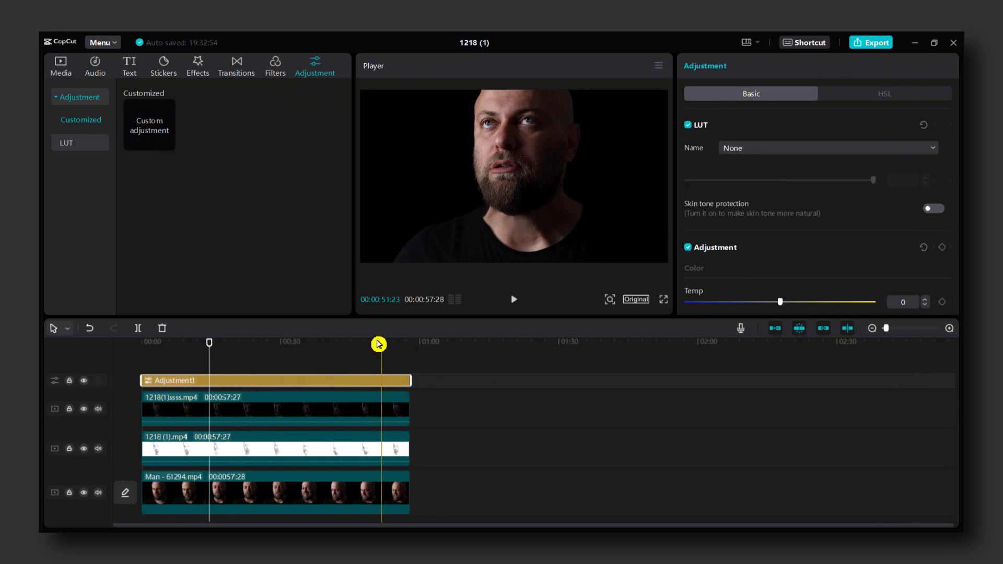
left_click(319, 343)
scroll(779, 178, "down", 6)
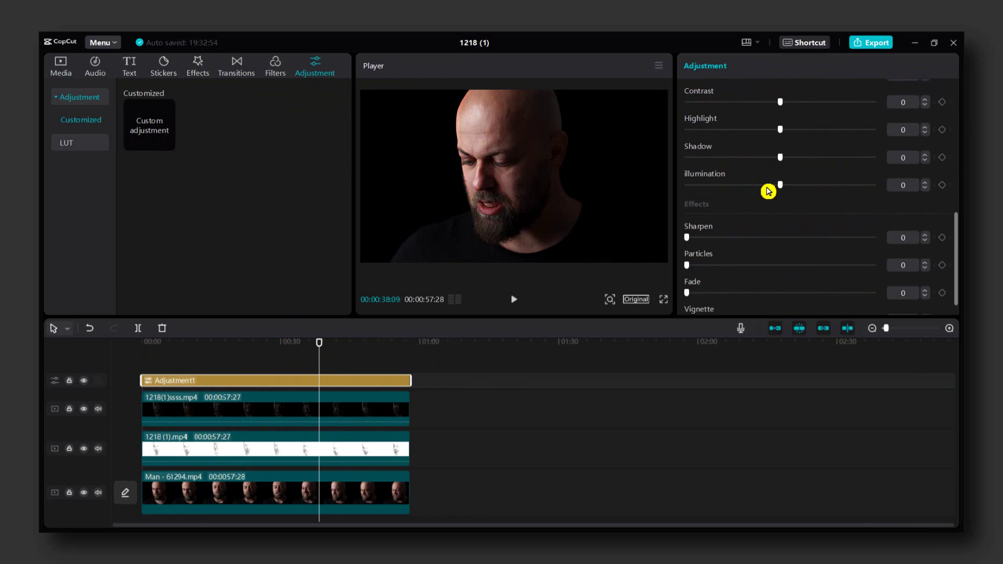
scroll(769, 191, "down", 1)
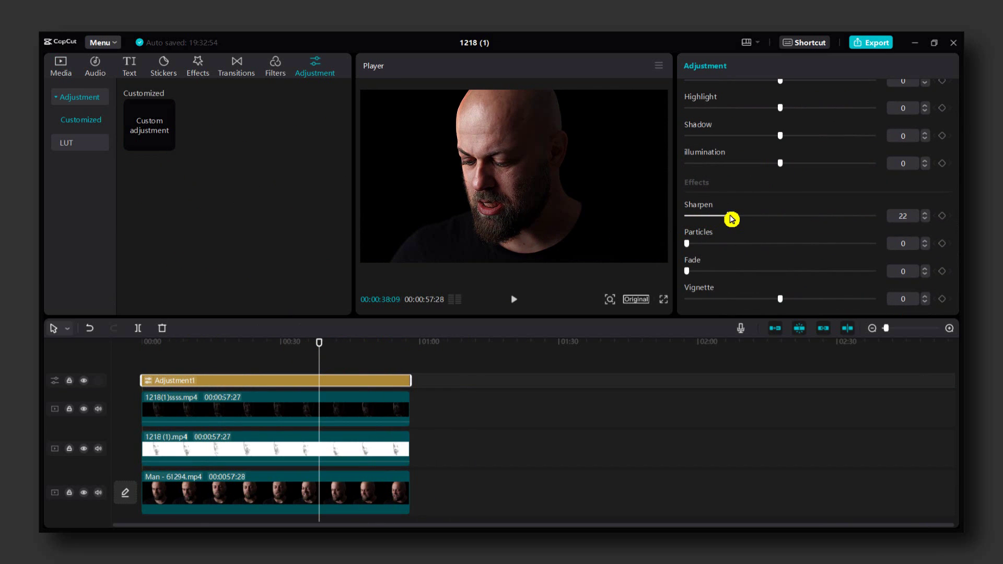
- Check the result in full screen, then raise Sharpen to 23 with Particles left at 0
left_click(663, 299)
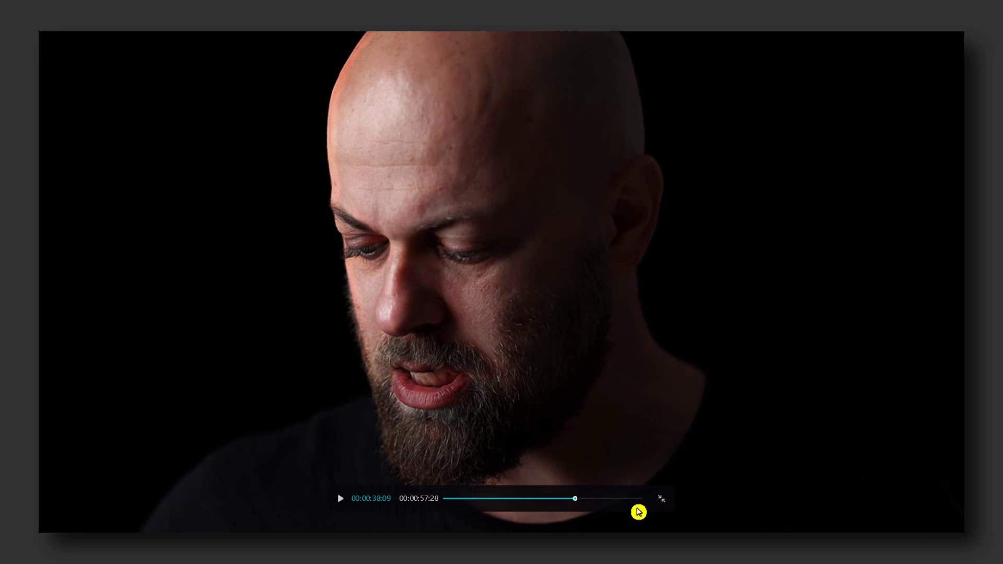
left_click(662, 499)
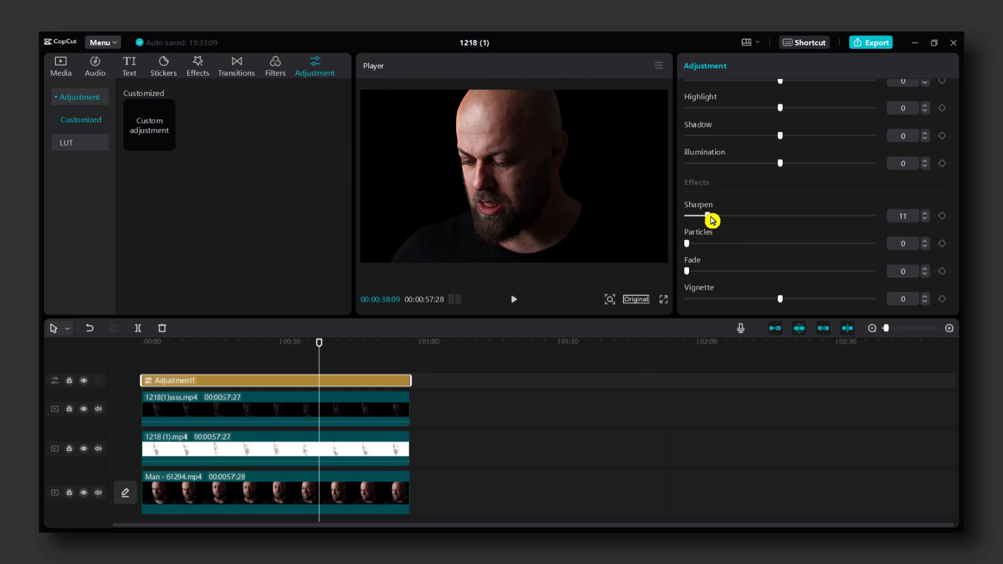
mouse_move(719, 218)
left_mouse_down()
mouse_move(757, 222)
mouse_move(732, 225)
left_mouse_up()
left_click_drag(690, 249, 667, 246)
- Set illumination to 7, nudge Highlight up to 4, and bring Brightness to 3
mouse_move(791, 169)
left_mouse_down()
mouse_move(833, 169)
mouse_move(802, 173)
left_mouse_up()
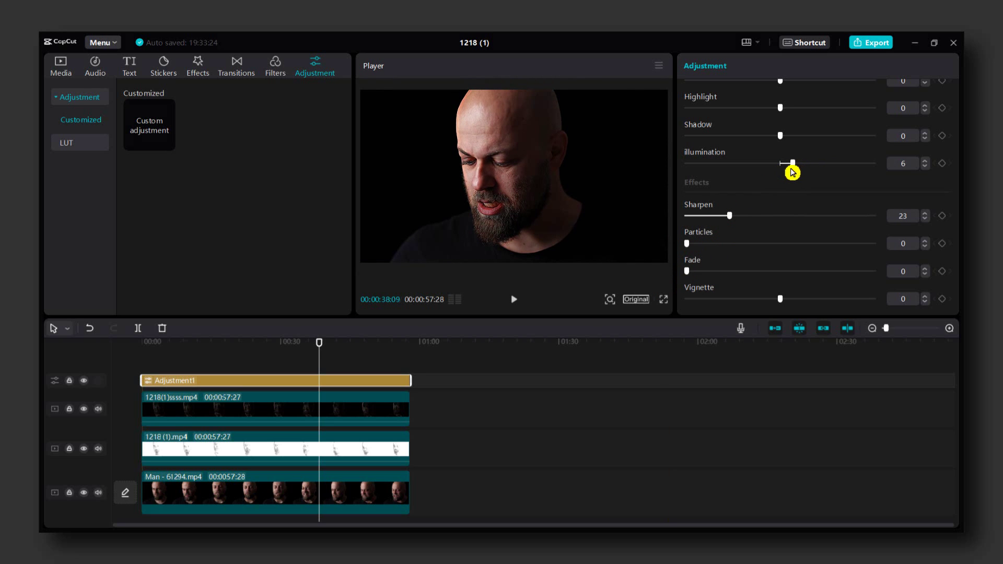
left_click_drag(793, 171, 750, 139)
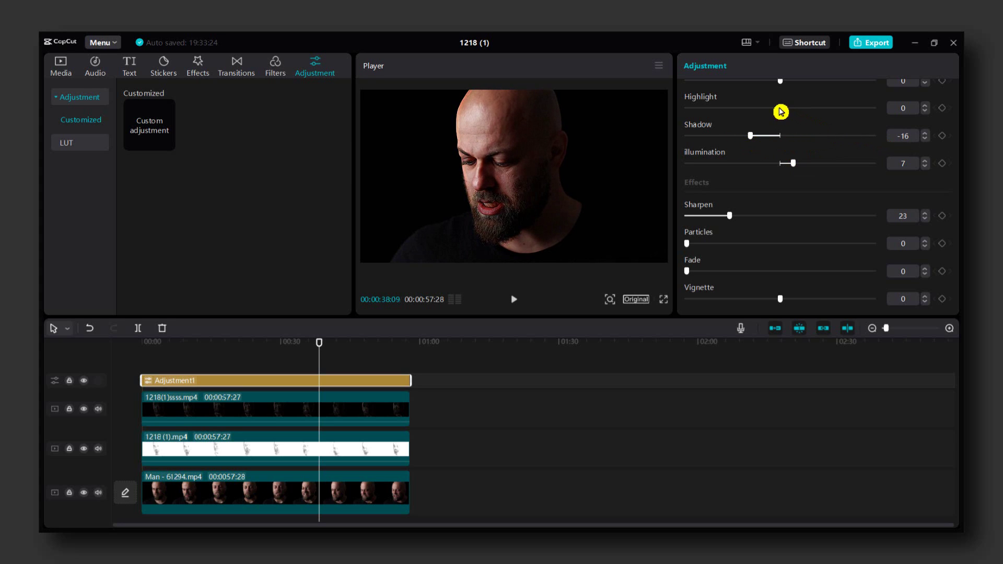
mouse_move(782, 111)
left_mouse_down()
mouse_move(805, 105)
mouse_move(768, 110)
mouse_move(820, 127)
mouse_move(730, 128)
mouse_move(800, 128)
mouse_move(780, 131)
mouse_move(808, 104)
mouse_move(763, 103)
mouse_move(800, 103)
mouse_move(779, 110)
mouse_move(791, 109)
left_mouse_up()
scroll(791, 117, "up", 1)
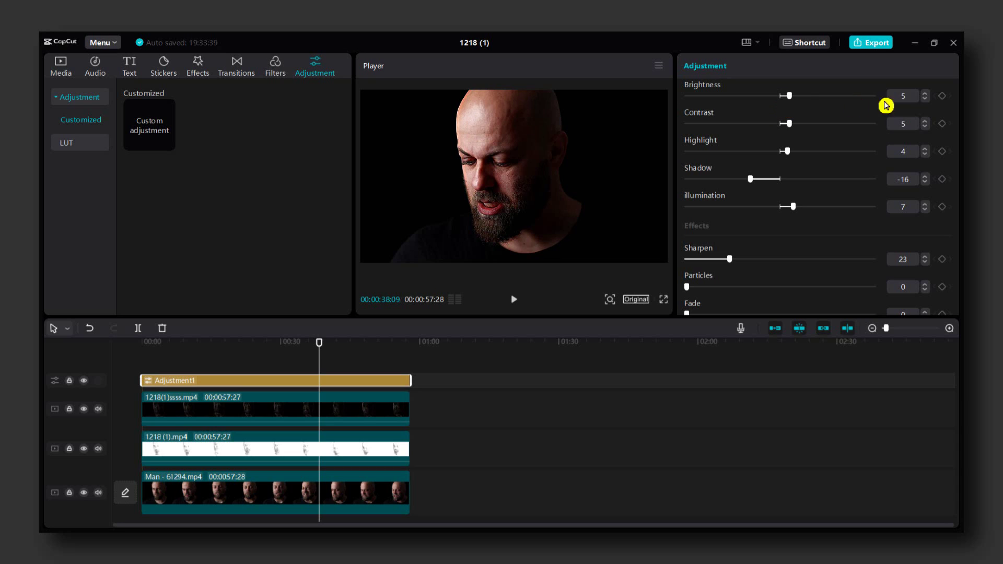
left_click(924, 102)
left_click(924, 103)
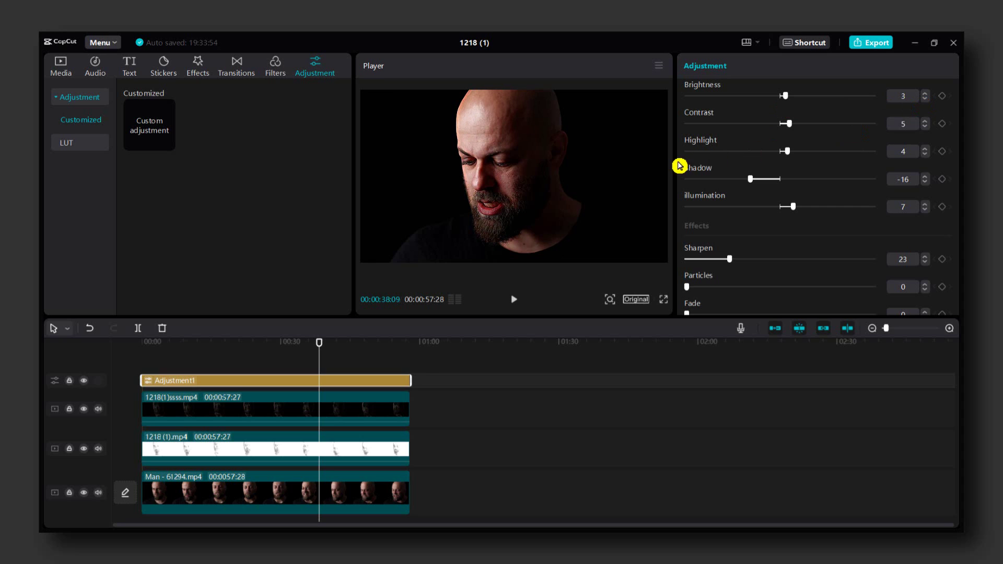
- Export the enhanced video at 4K resolution and 30fps, then scrub to the 35-second mark
left_click(879, 43)
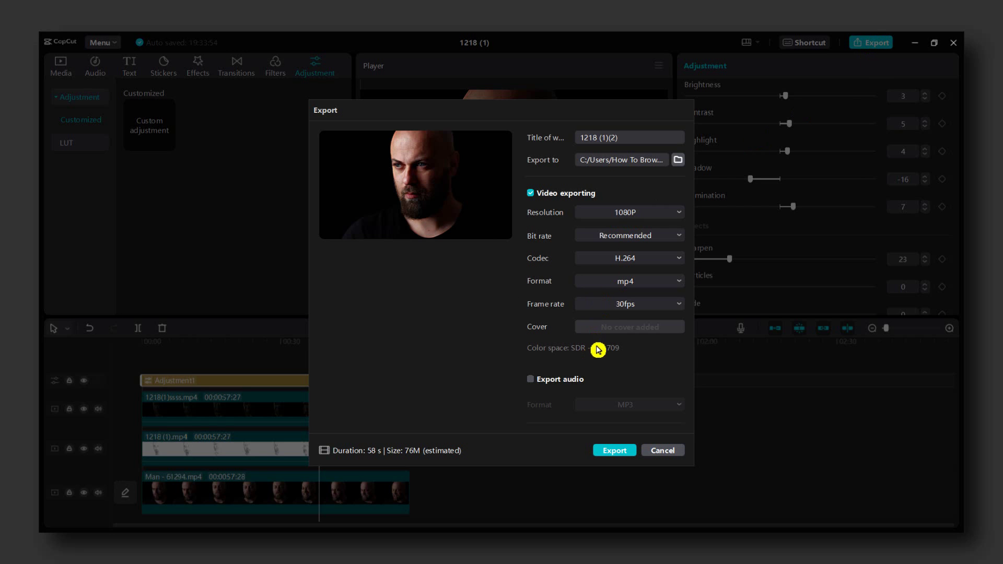
left_click(615, 309)
left_click(601, 351)
left_click(635, 216)
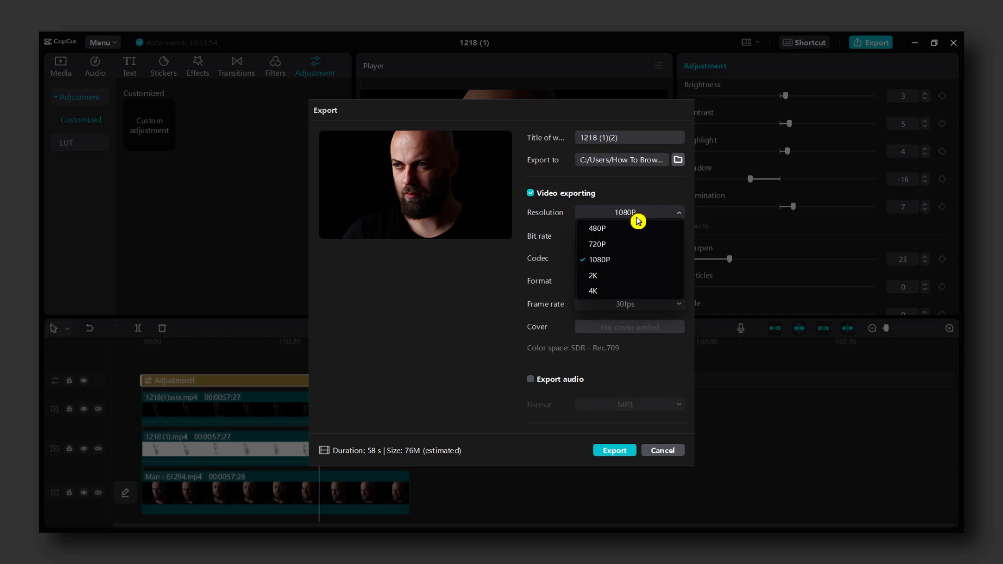
left_click(608, 293)
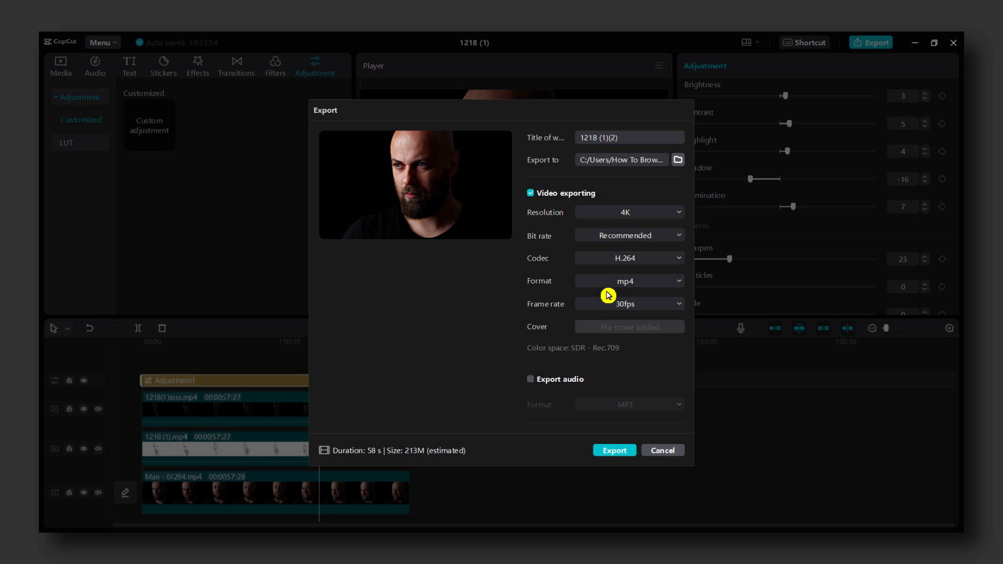
left_click(629, 452)
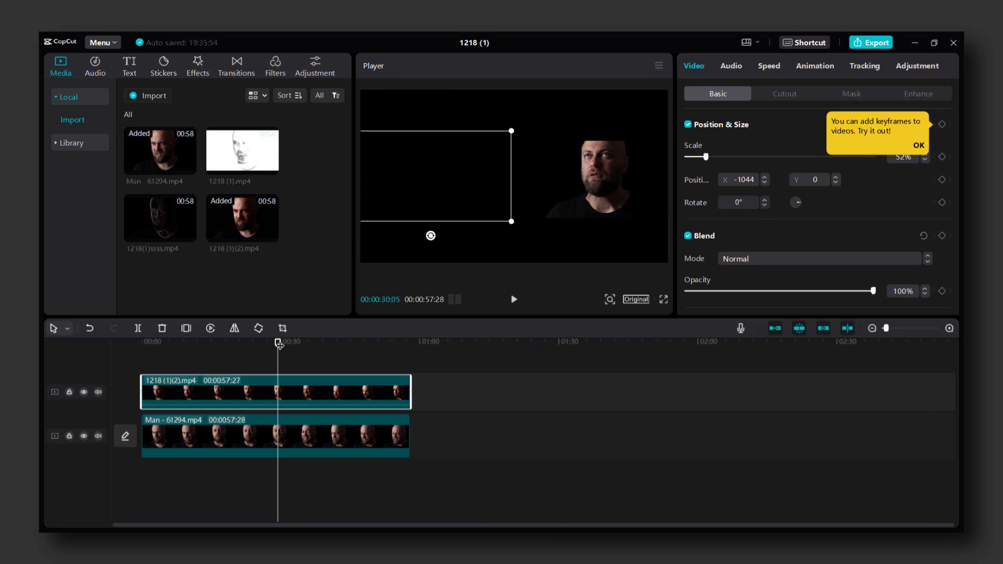
left_click_drag(279, 345, 305, 347)
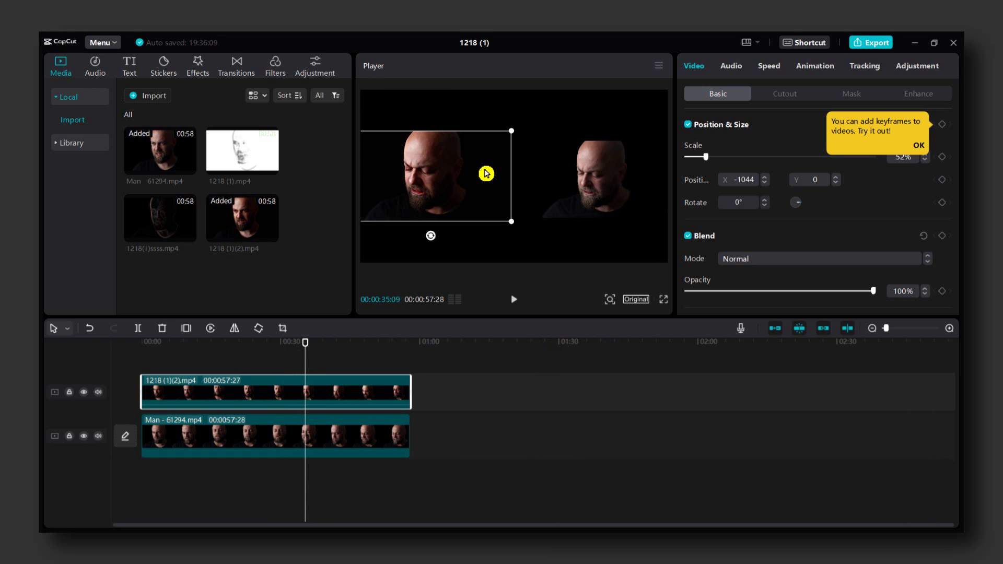
- Select the original Man clip (44% scale, X 1064, Y -40) and preview full screen
left_click(573, 188)
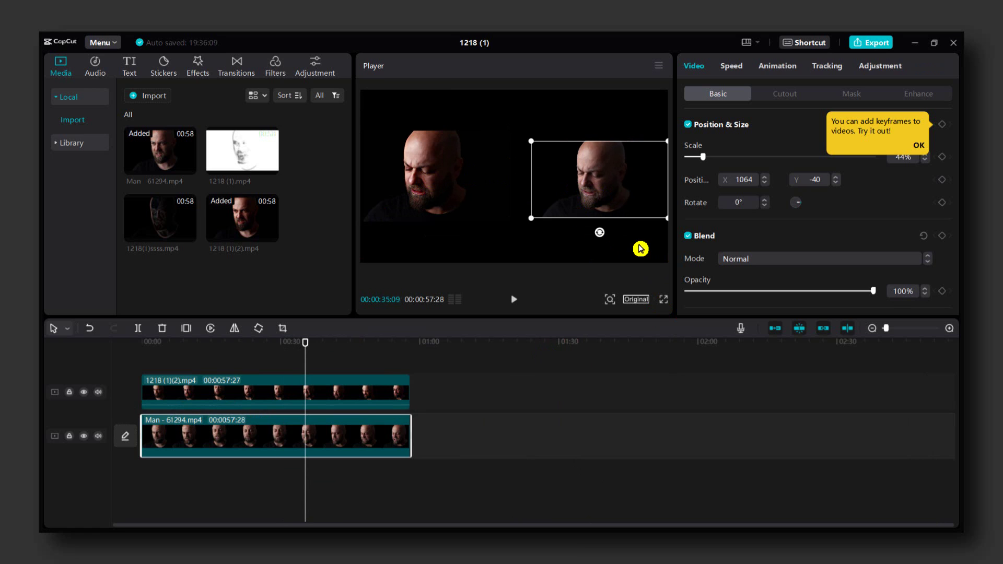
left_click(663, 299)
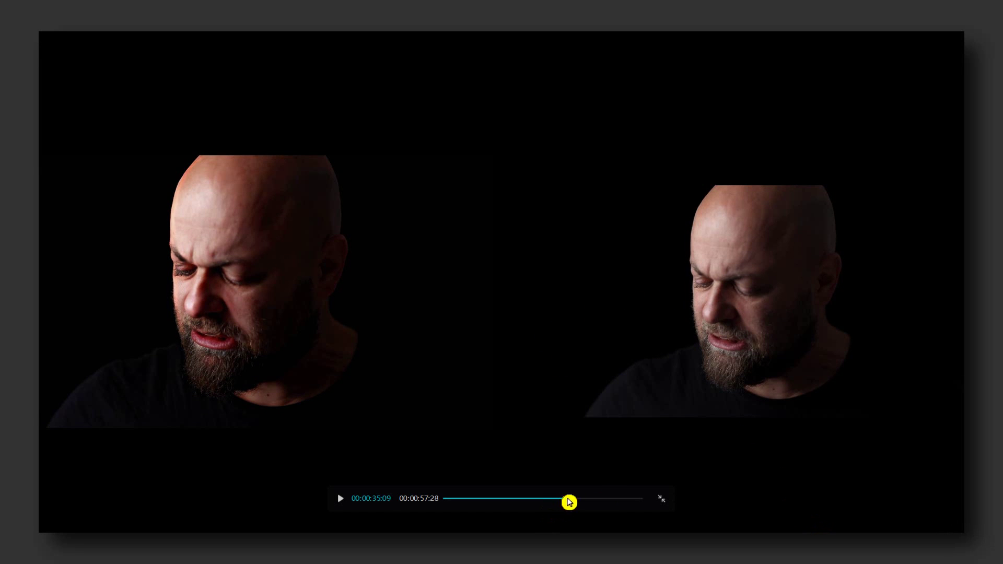
- Rewind the full-screen preview to about 14 seconds and play the side-by-side comparison
left_click_drag(570, 502, 510, 502)
left_click(347, 504)
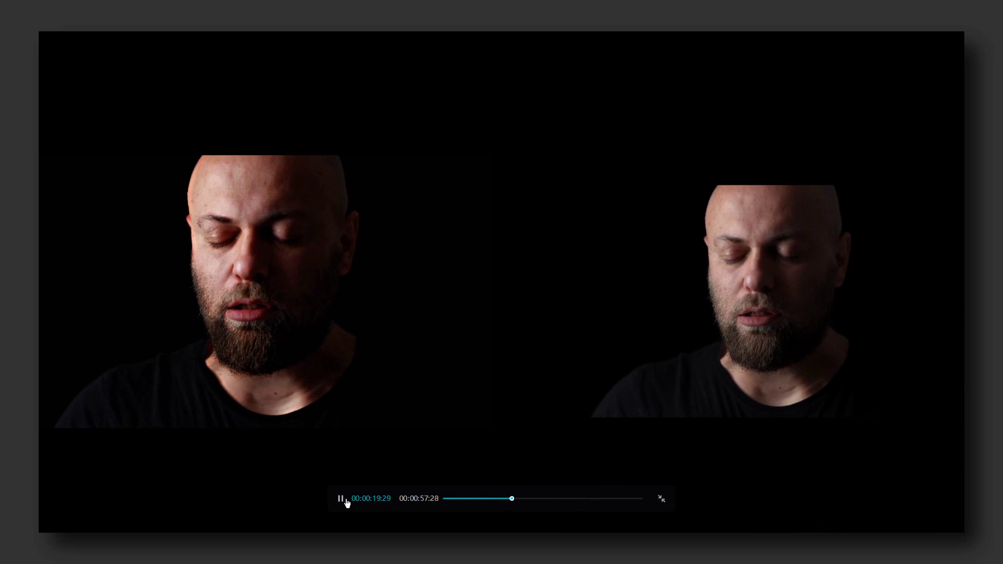